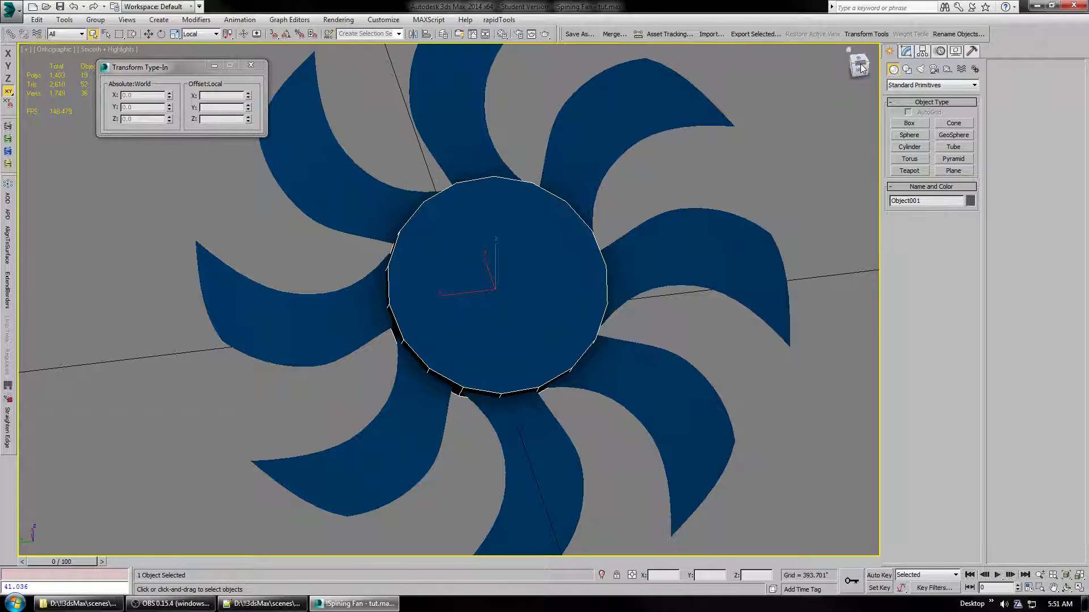
# Switch the fan to a straight-on orthographic view, zoom, then tilt it to an angle.
pyautogui.click(861, 66)
pyautogui.scroll(3, 512, 271)
pyautogui.scroll(-2, 699, 193)
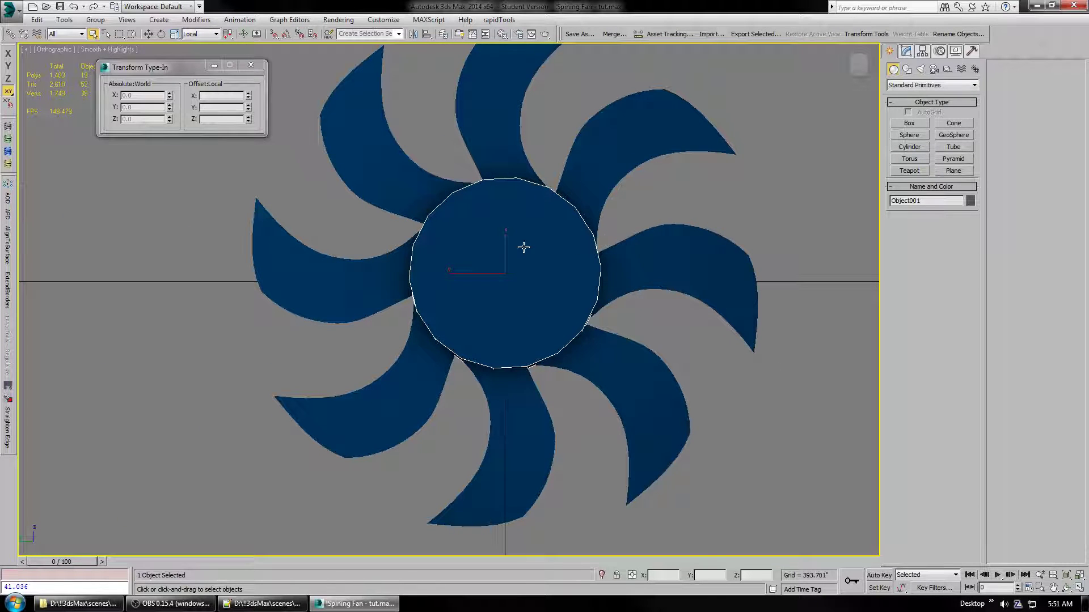
pyautogui.scroll(-2, 530, 316)
pyautogui.click(859, 72)
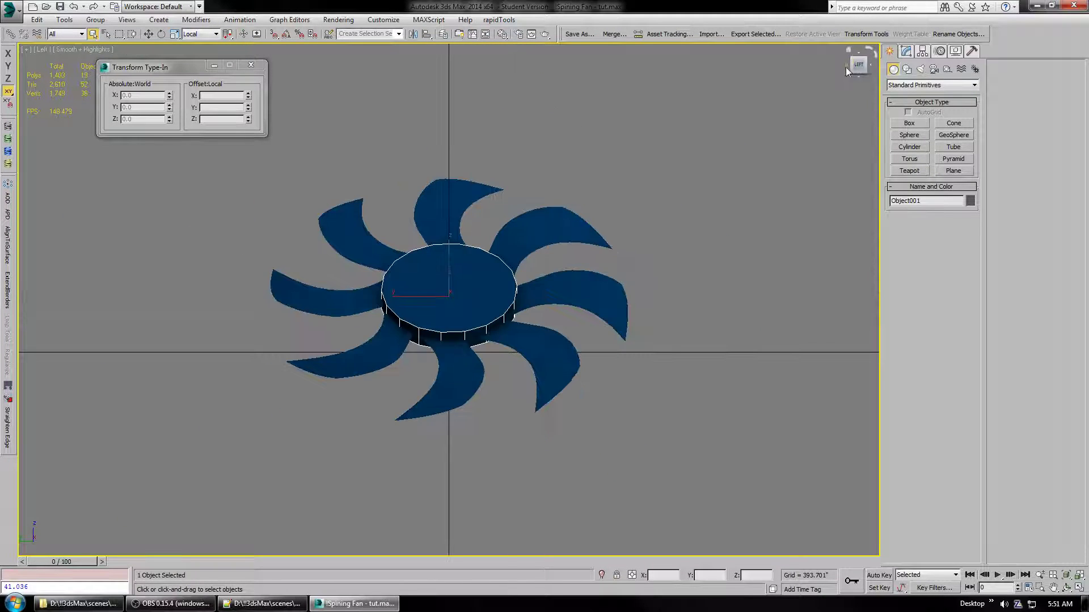
# Check the fan edge-on from the Back and Left views, then return face-on and zoom.
pyautogui.click(846, 64)
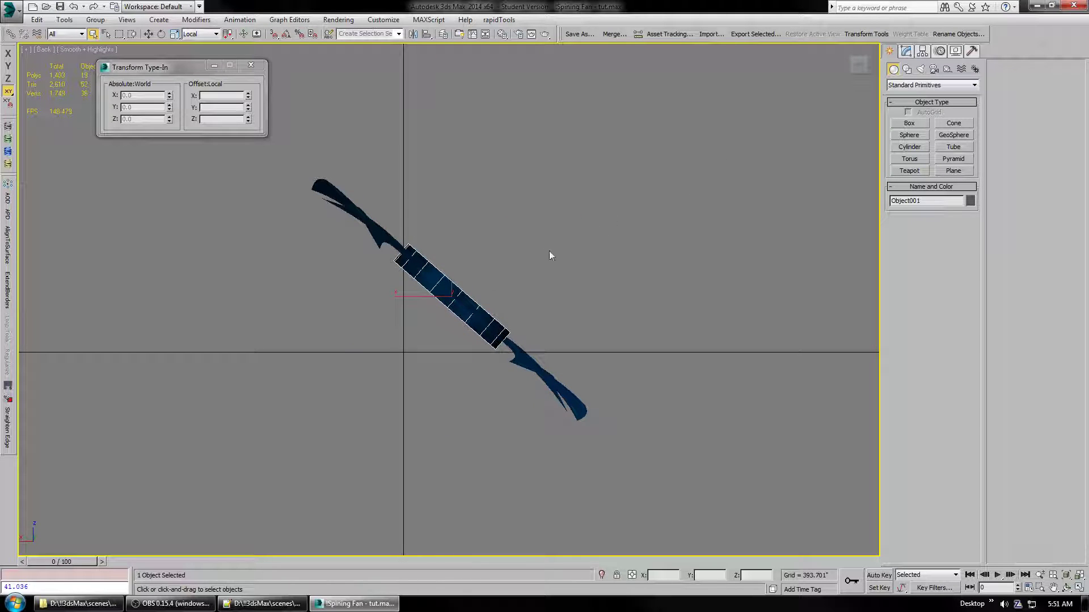
pyautogui.click(869, 69)
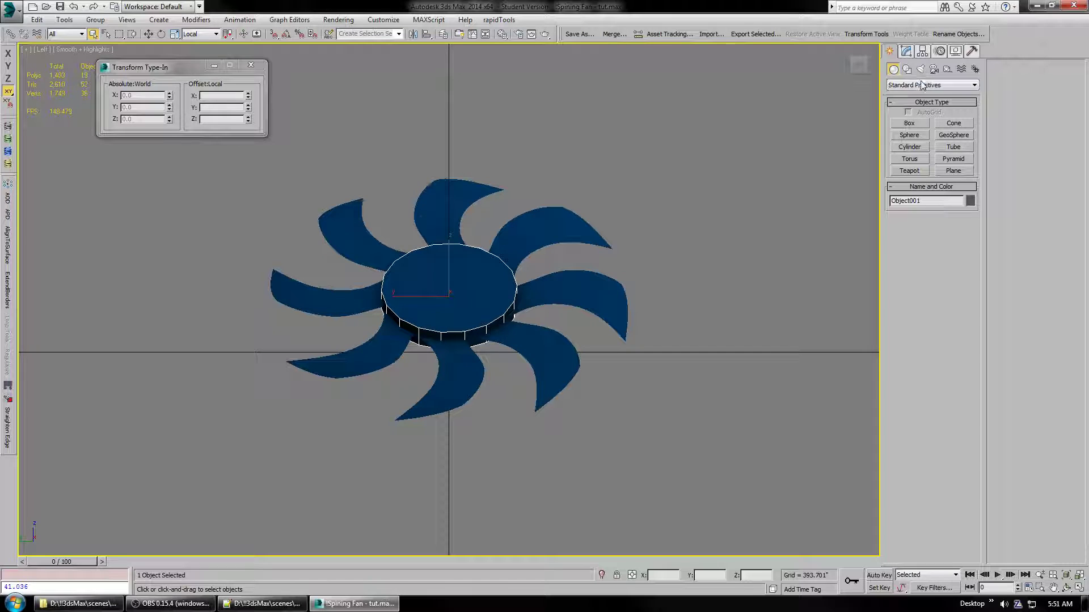
pyautogui.click(850, 65)
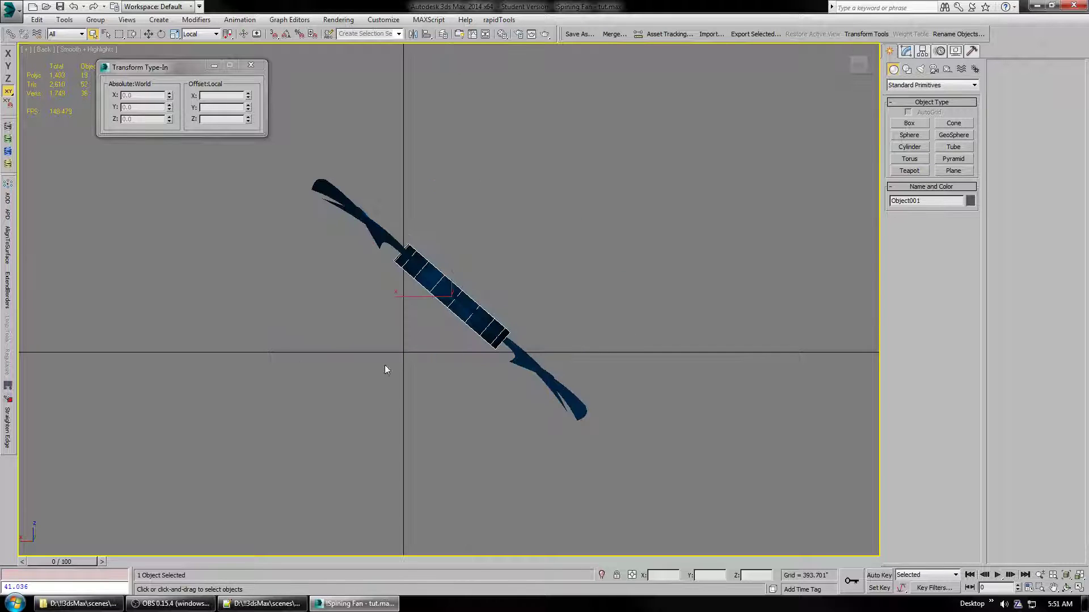
pyautogui.click(872, 67)
pyautogui.scroll(-2, 804, 142)
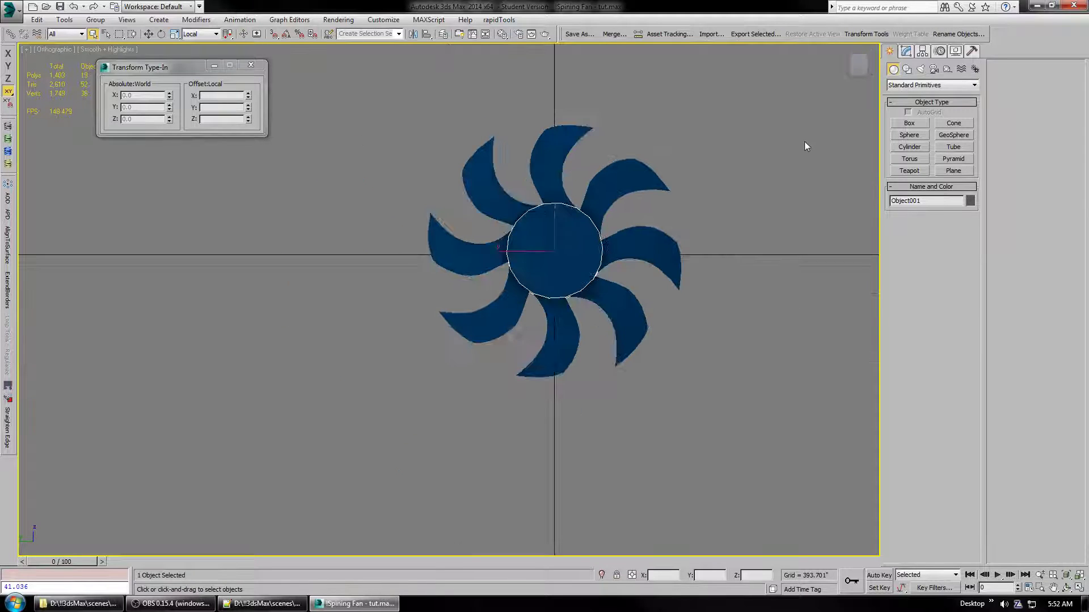
pyautogui.scroll(2, 545, 261)
pyautogui.scroll(4, 688, 259)
pyautogui.scroll(-4, 652, 286)
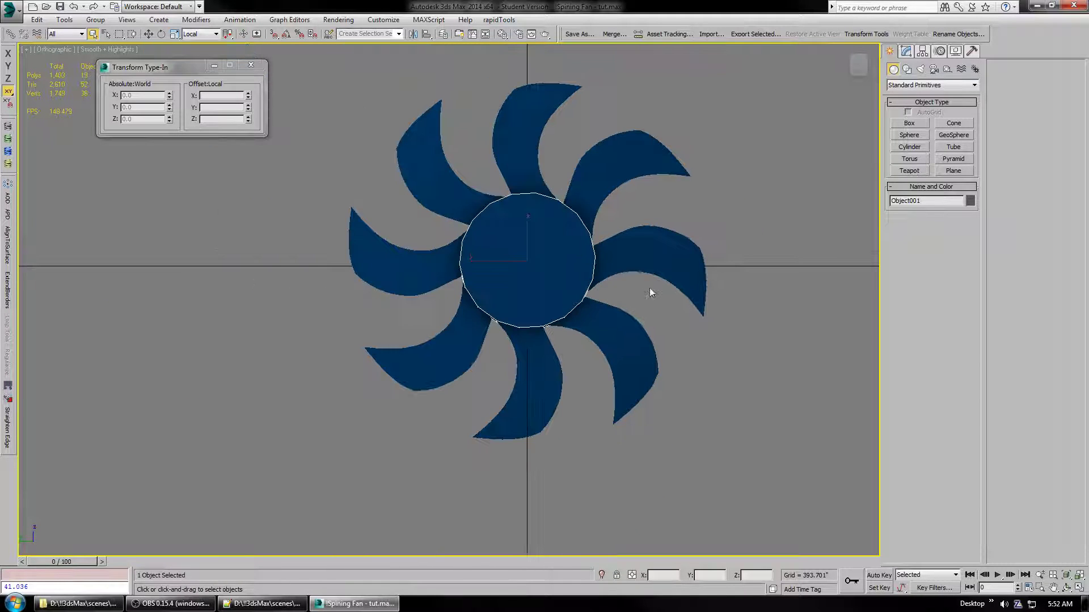
pyautogui.scroll(2, 590, 207)
# Detach the fan's central hub polygon as a cloned, separate object.
pyautogui.click(920, 52)
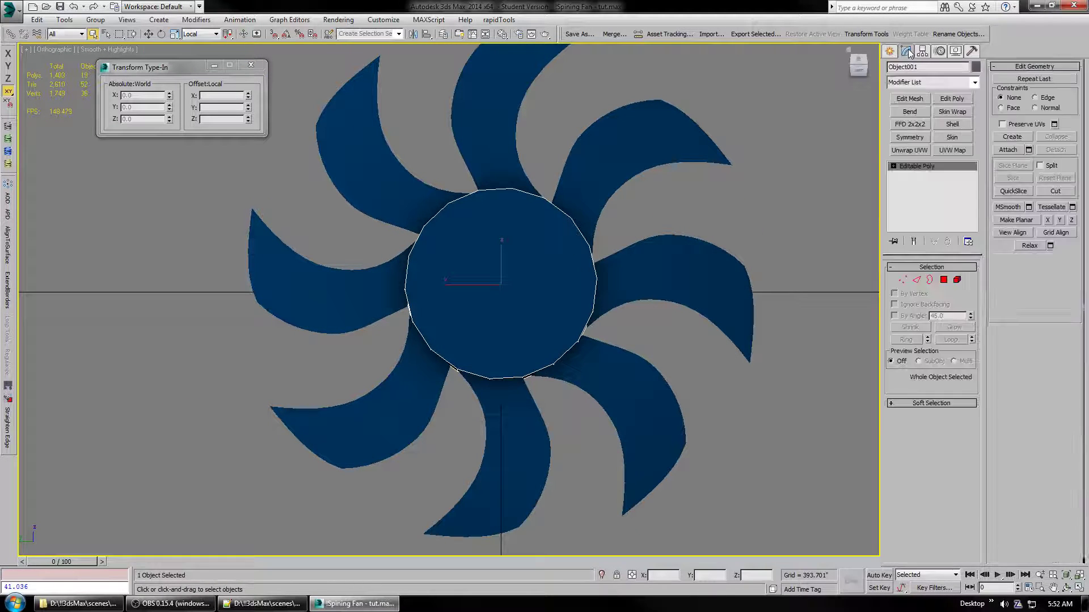
pyautogui.click(942, 280)
pyautogui.click(584, 292)
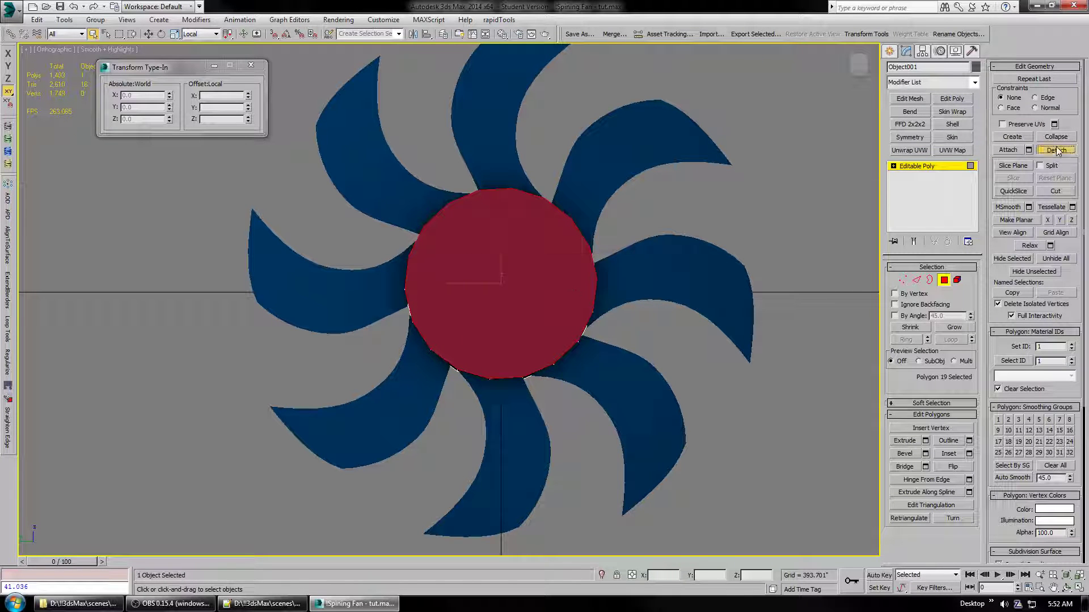
pyautogui.click(1056, 149)
pyautogui.click(527, 317)
pyautogui.click(593, 306)
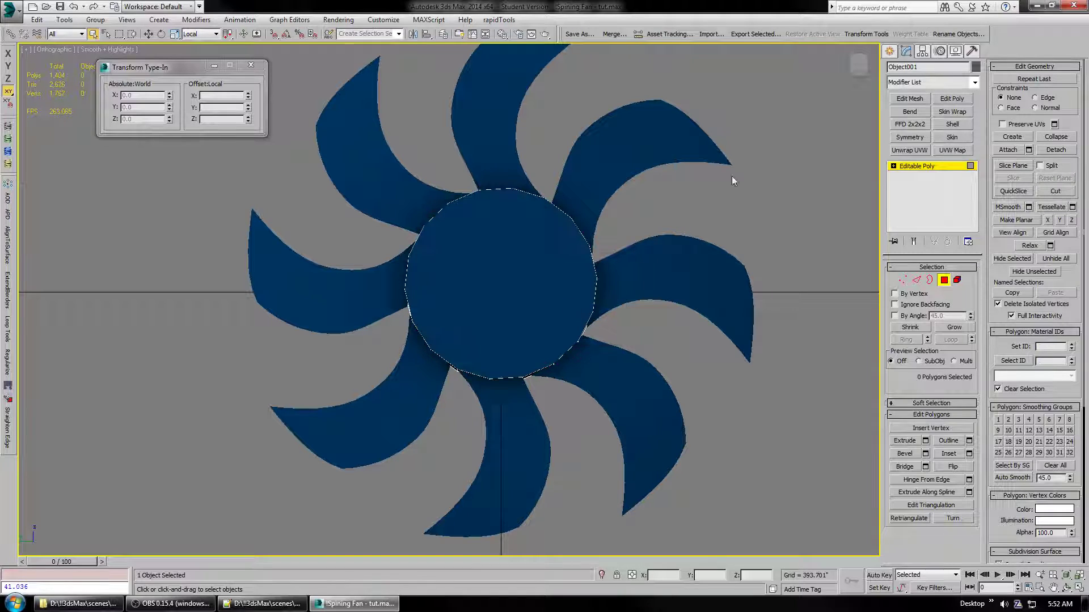
# Isolate the detached hub copy to inspect it, then undo to restore the fan blades.
pyautogui.click(889, 51)
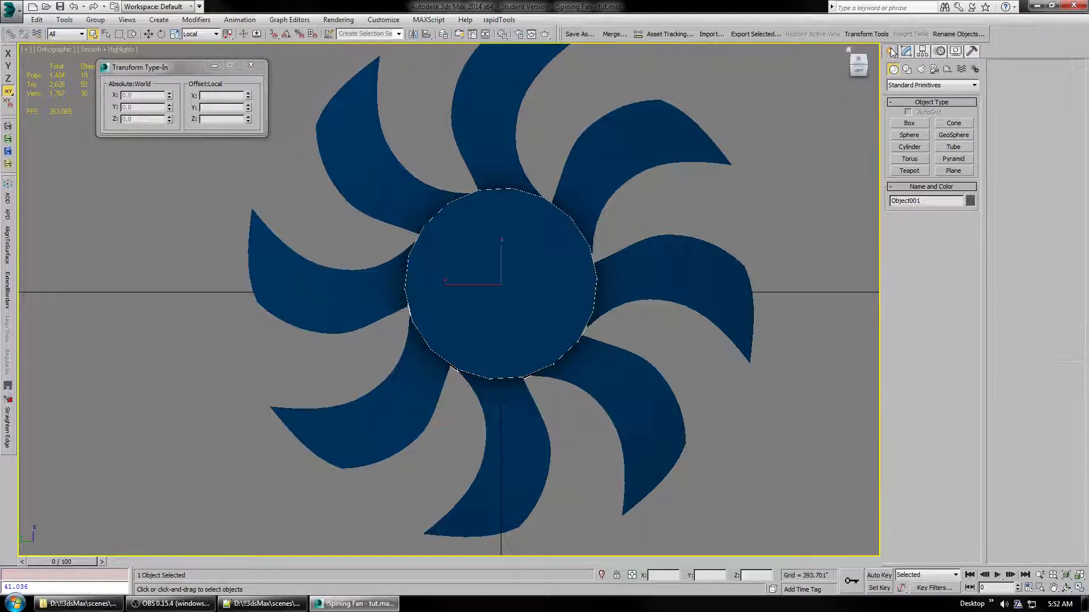
pyautogui.click(543, 264)
pyautogui.hotkey('alt', 'q')
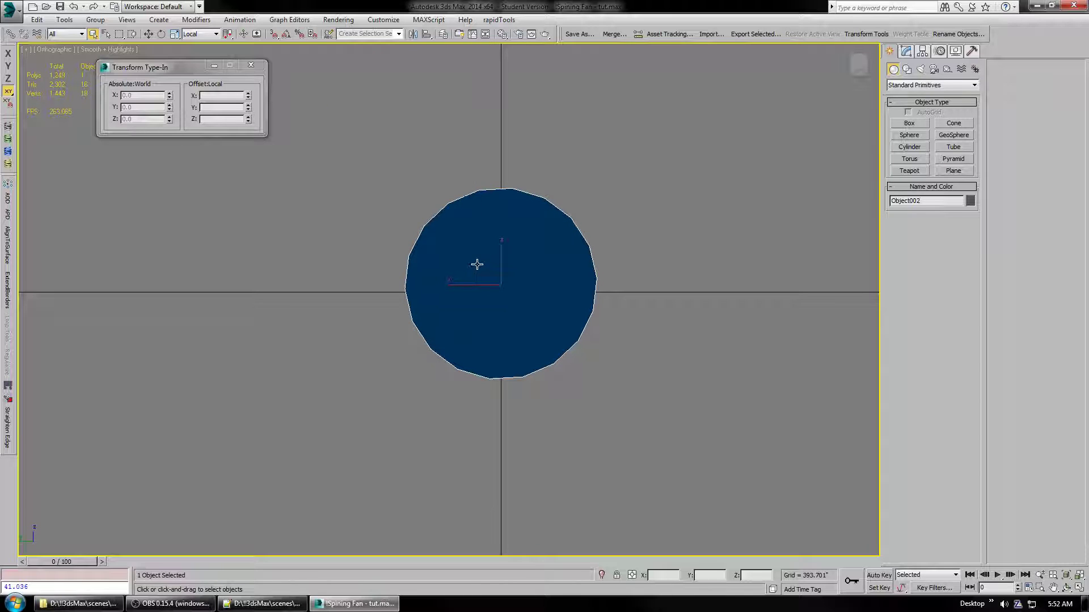
pyautogui.keyDown('alt'); pyautogui.moveTo(477, 264); pyautogui.dragTo(513, 248, button='middle'); pyautogui.keyUp('alt')
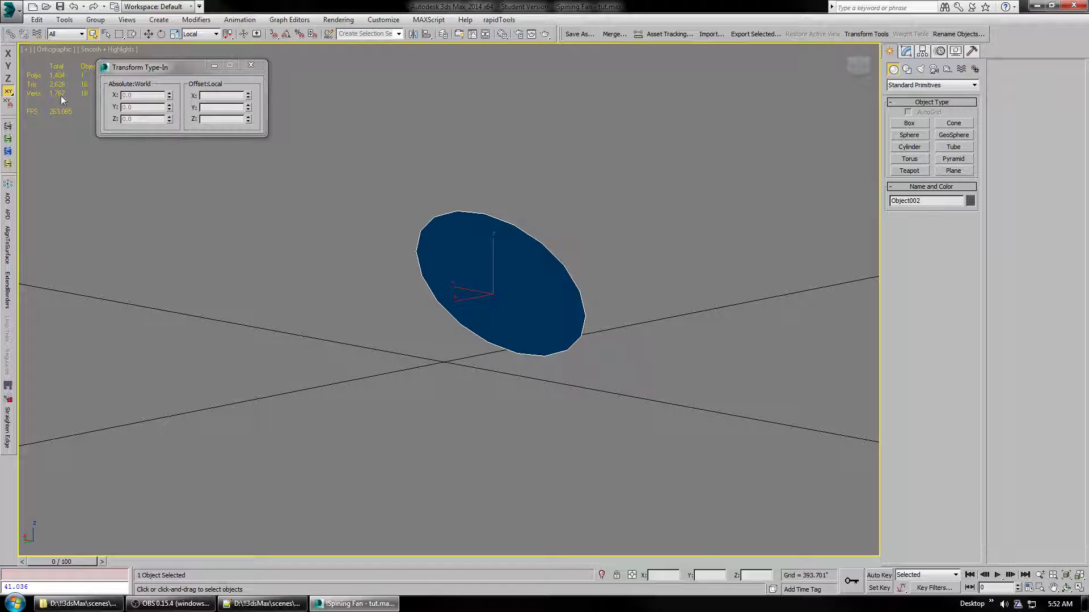
pyautogui.click(75, 7)
# Attach the Fan blades object to the original hub, then select the hub copy Object002.
pyautogui.click(348, 243)
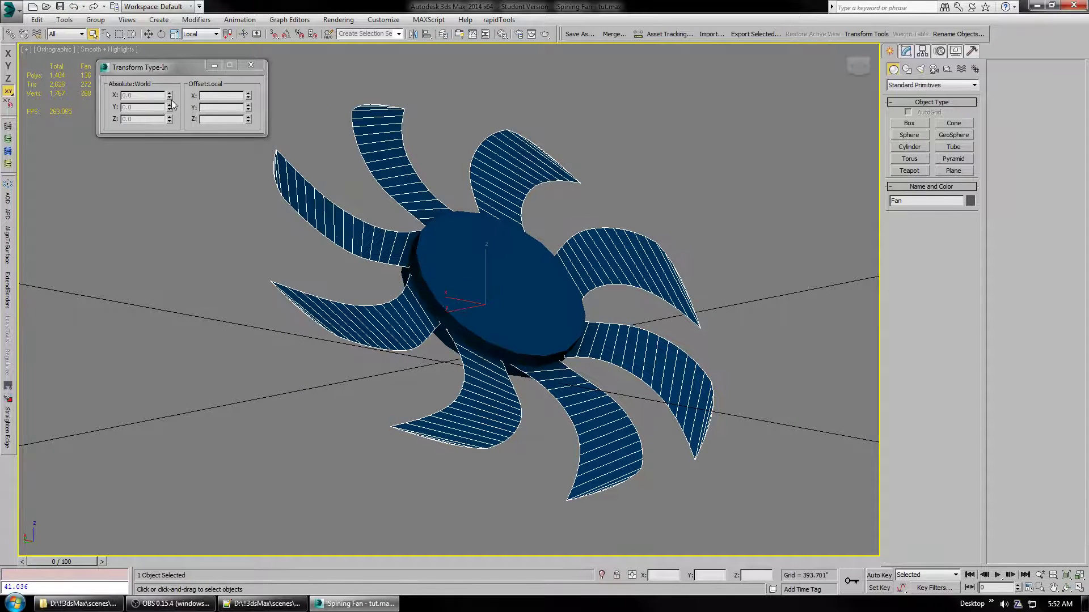
pyautogui.click(906, 51)
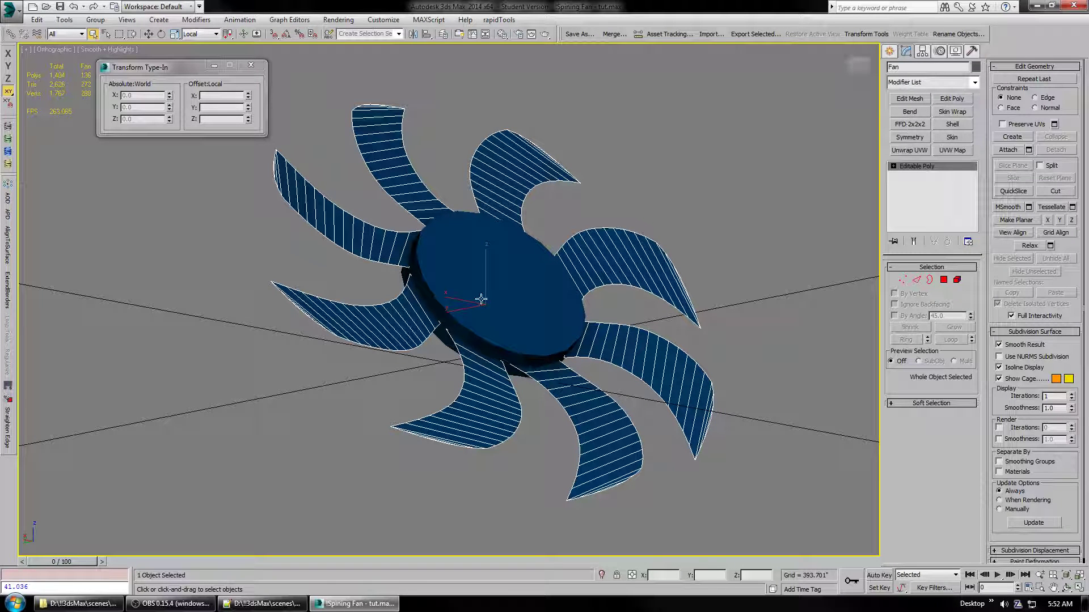
pyautogui.click(451, 332)
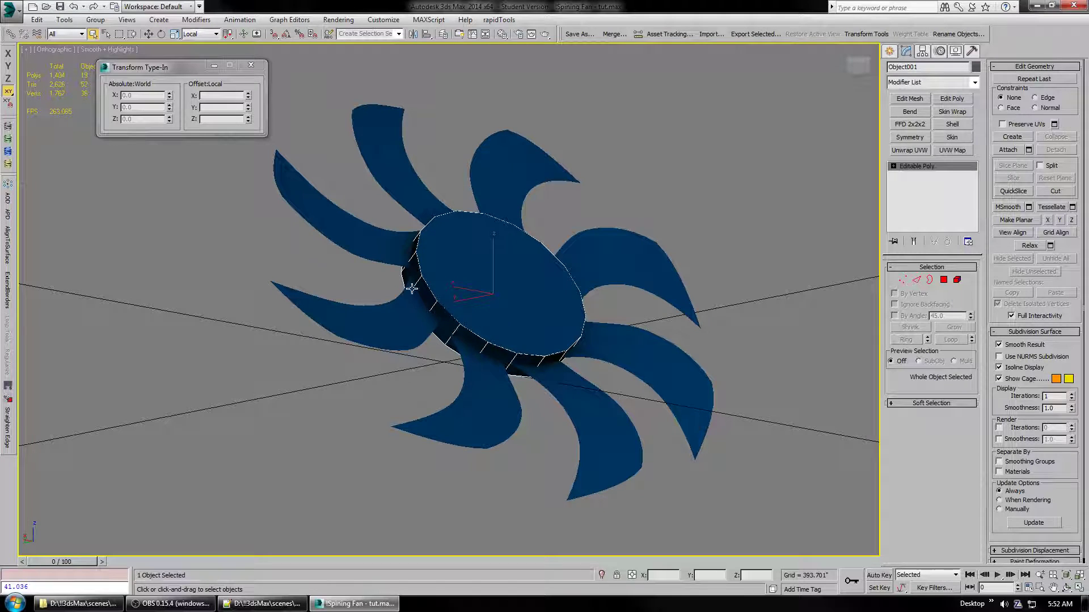
pyautogui.click(1018, 151)
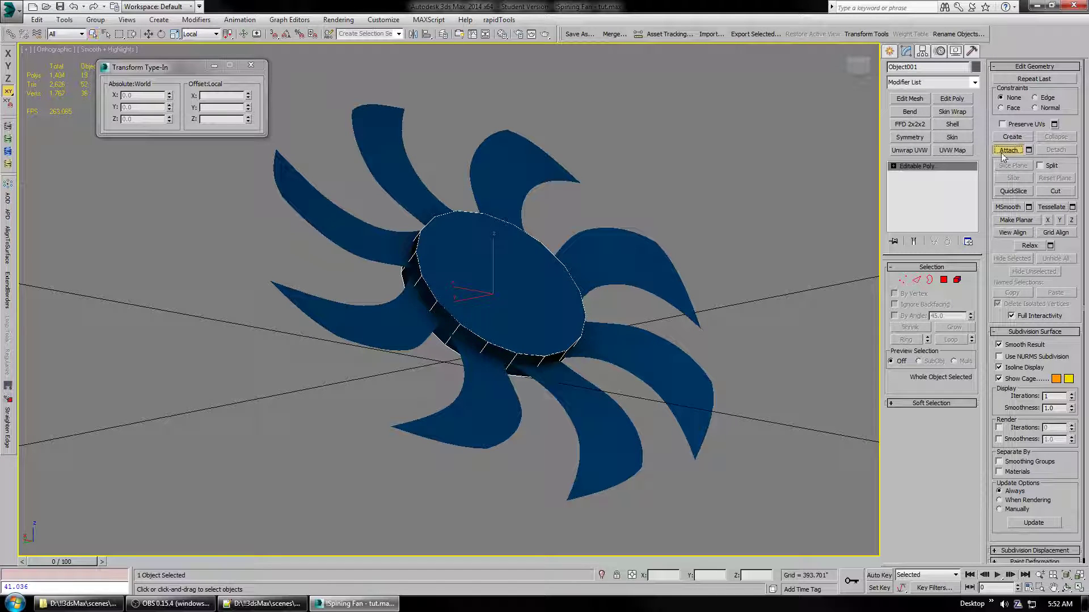
pyautogui.click(356, 329)
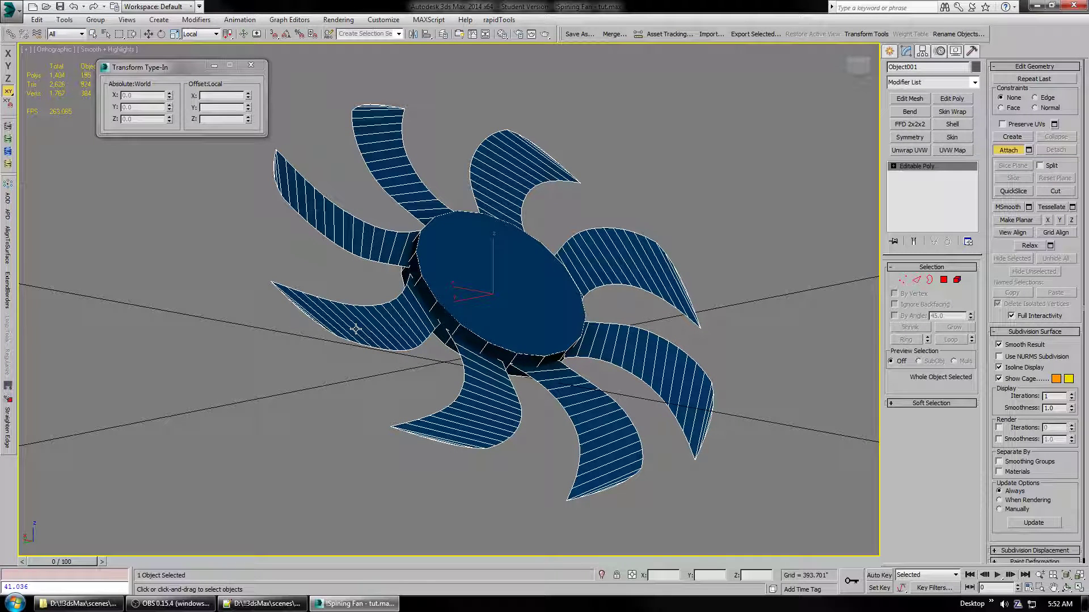
pyautogui.click(889, 51)
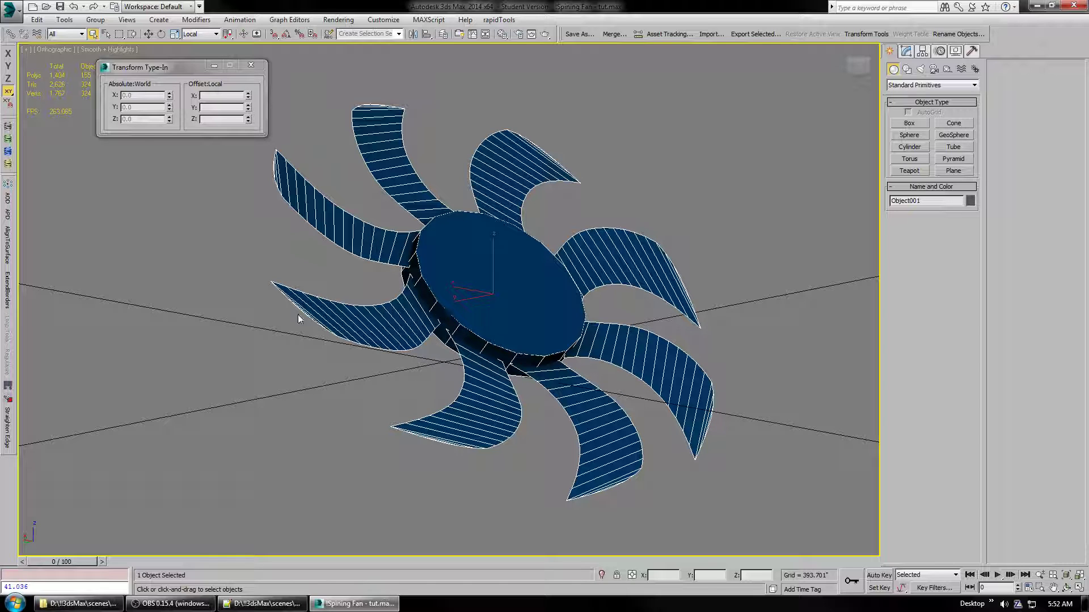
pyautogui.click(514, 293)
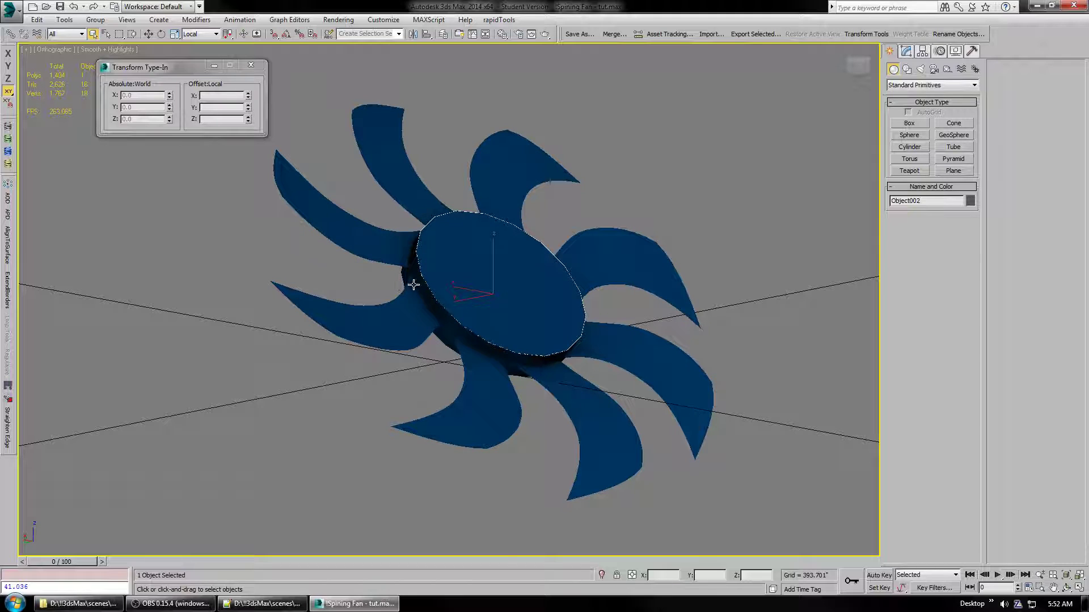
# Hide everything except the hub disc copy and zoom to it in a top-down view.
pyautogui.rightClick(719, 262)
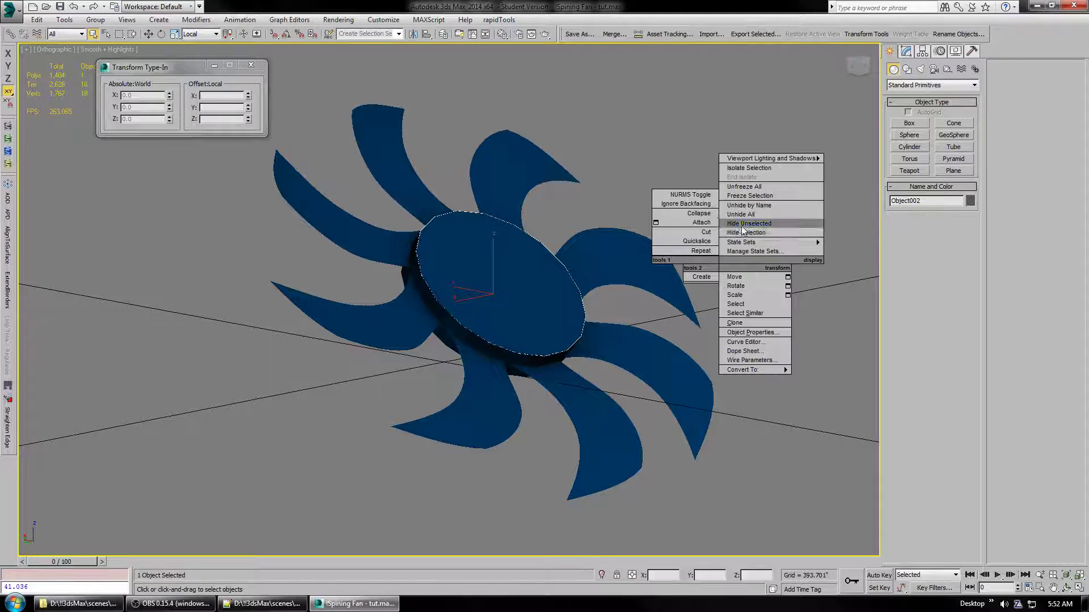
pyautogui.click(742, 228)
pyautogui.click(859, 63)
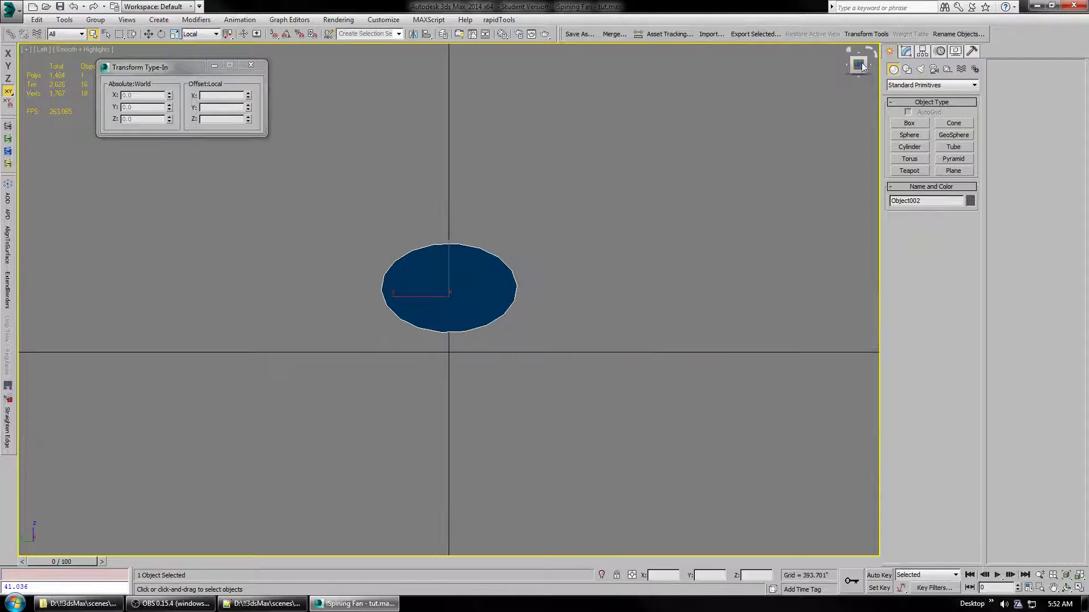
pyautogui.press('z')
pyautogui.scroll(-2, 639, 240)
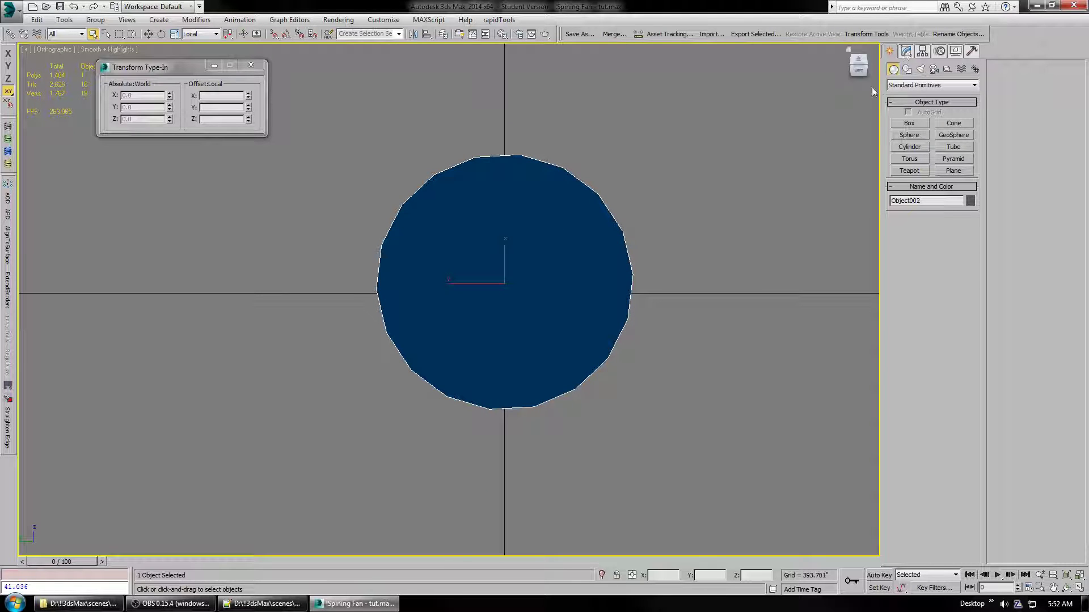
# Turn on the Slice Plane for the disc's polygon in Editable Poly.
pyautogui.click(906, 51)
pyautogui.click(943, 279)
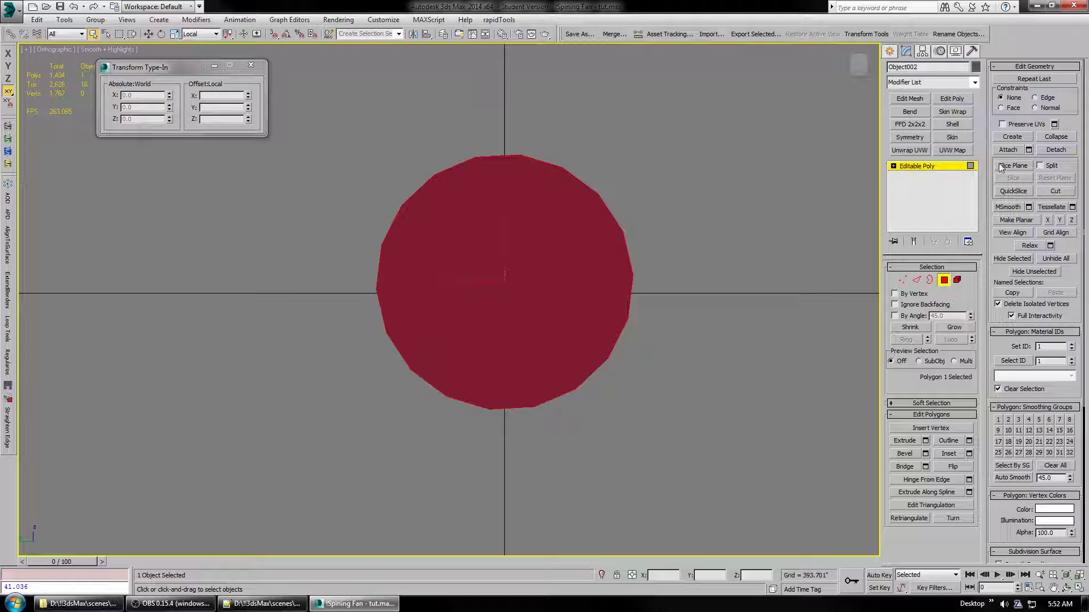
pyautogui.click(1001, 167)
pyautogui.scroll(-5, 506, 347)
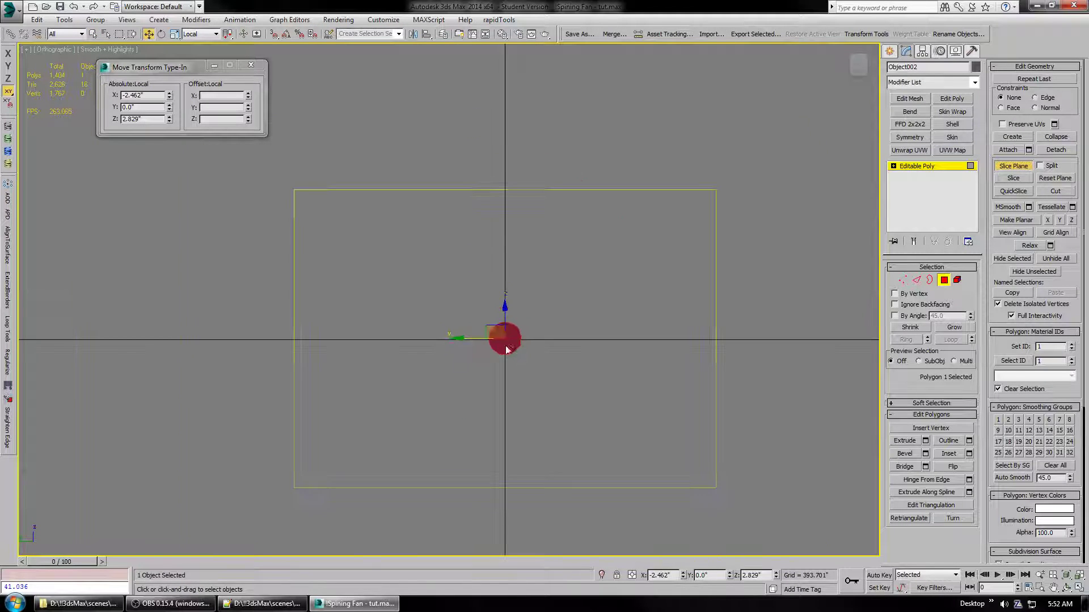
# Rotate the slice plane 20° across the disc with angle snap enabled.
pyautogui.click(162, 34)
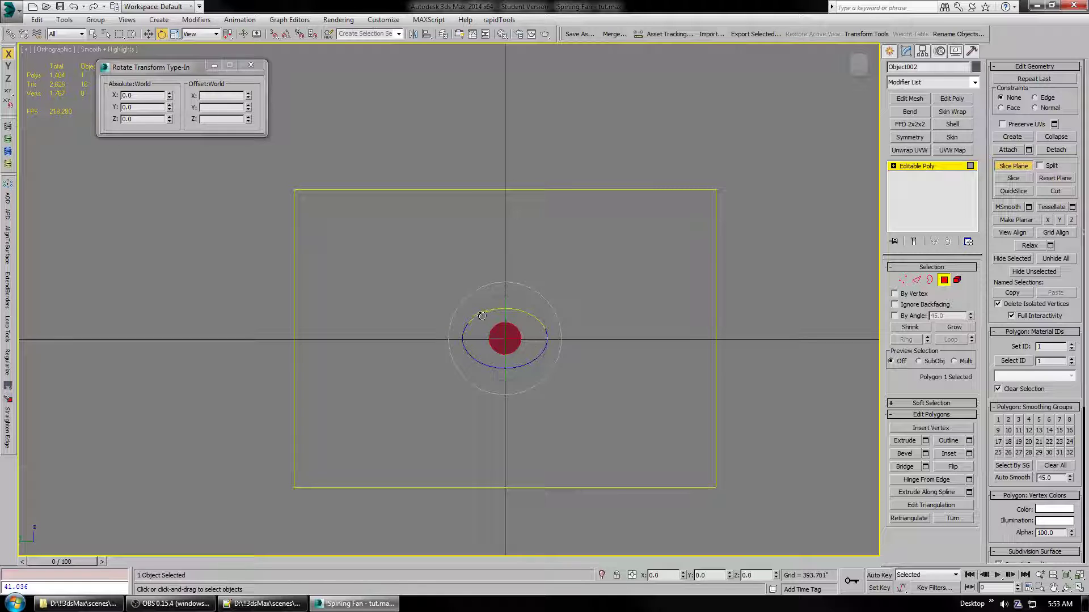
pyautogui.moveTo(482, 316); pyautogui.dragTo(576, 294)
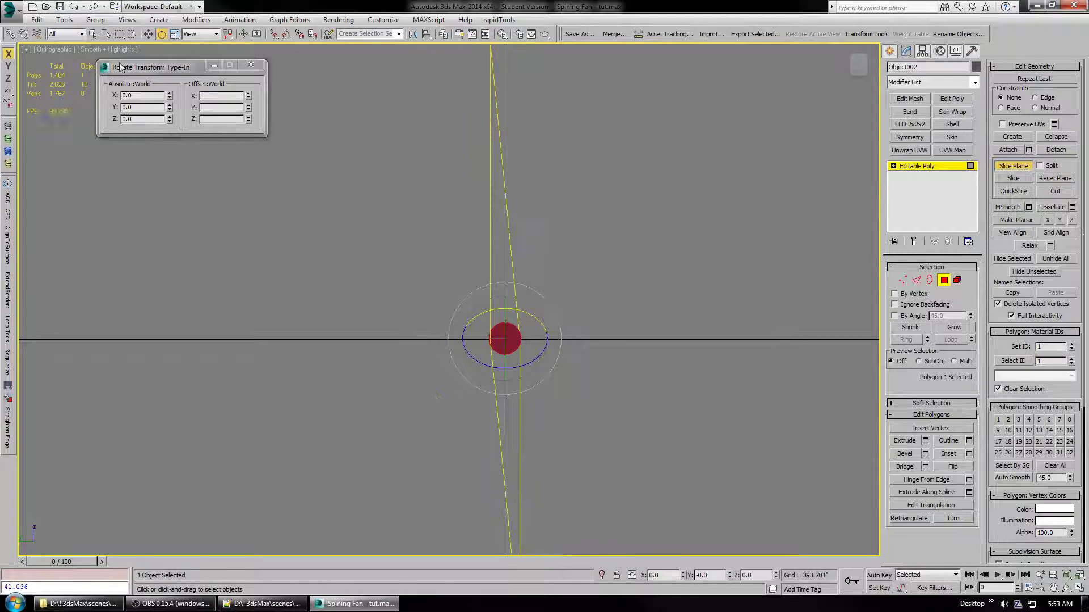
pyautogui.click(73, 6)
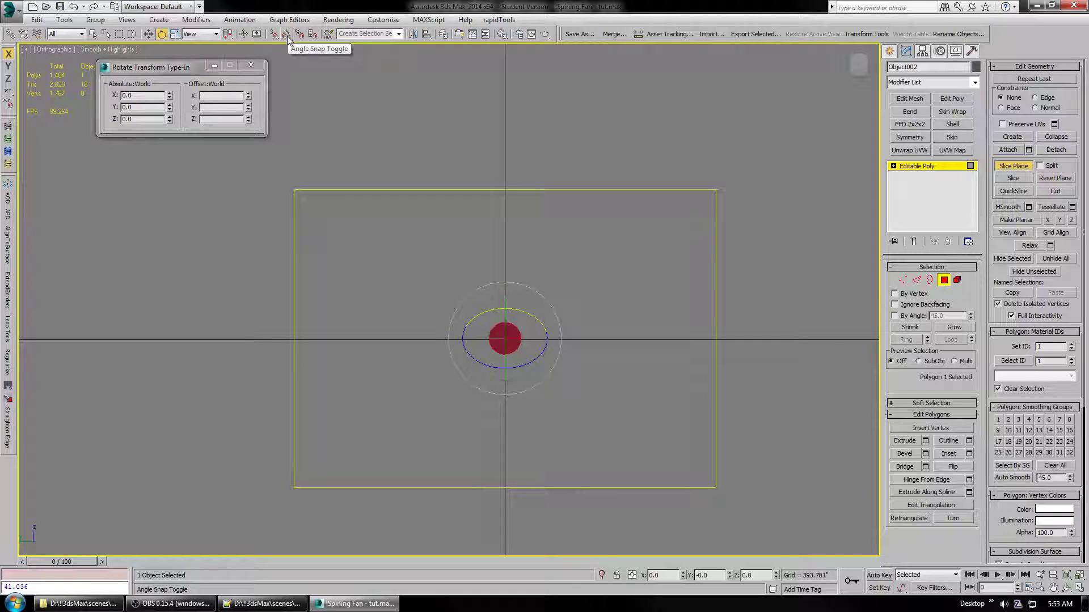
pyautogui.click(286, 35)
pyautogui.moveTo(487, 314); pyautogui.dragTo(539, 316)
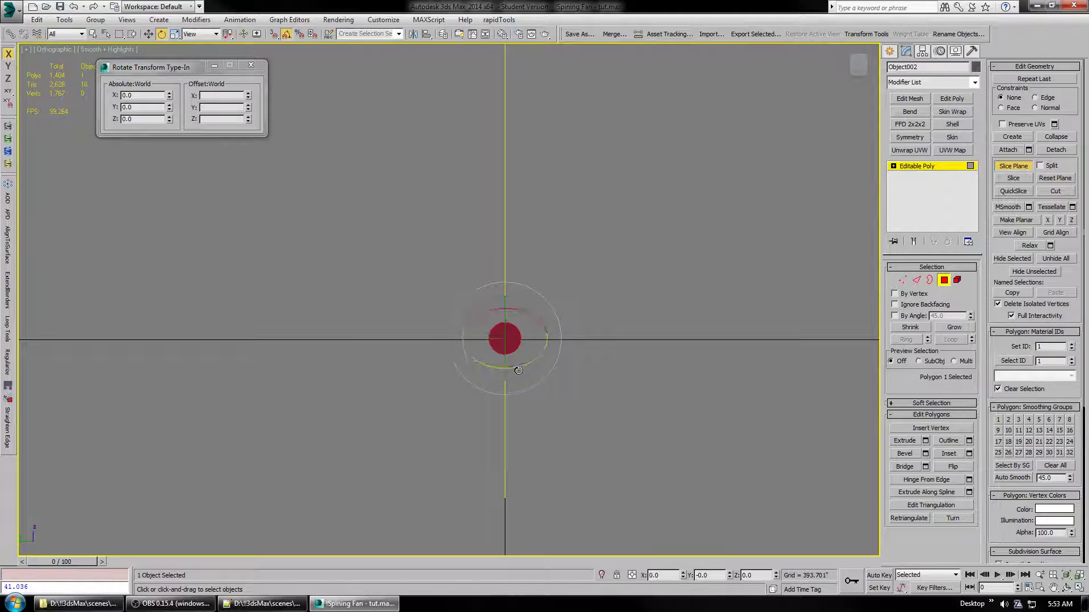
pyautogui.scroll(5, 518, 371)
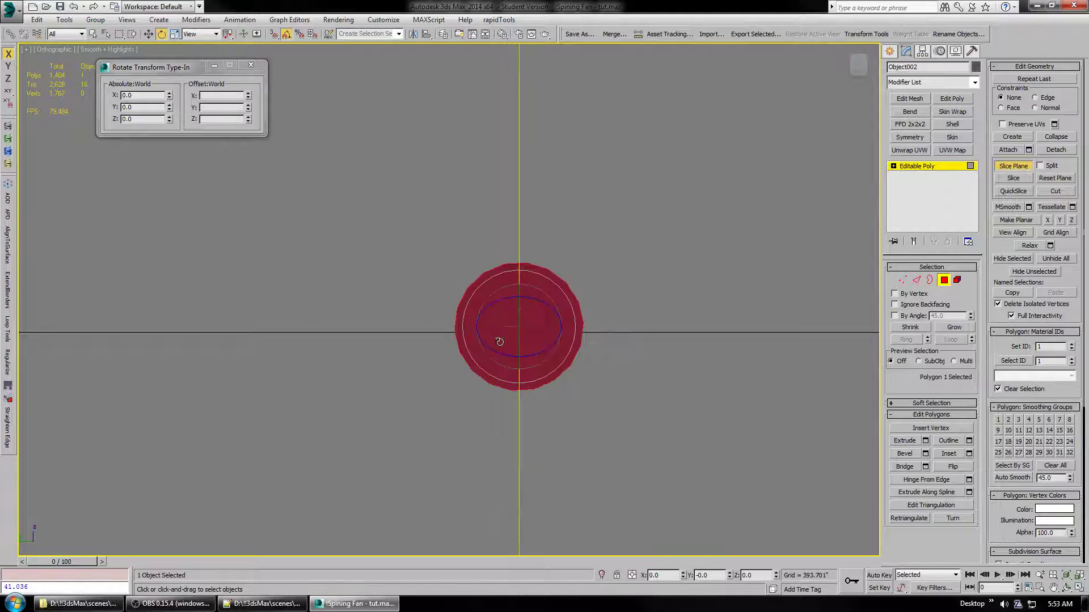
pyautogui.click(93, 34)
# Move the slice plane slightly right of the disc's centre.
pyautogui.scroll(5, 559, 339)
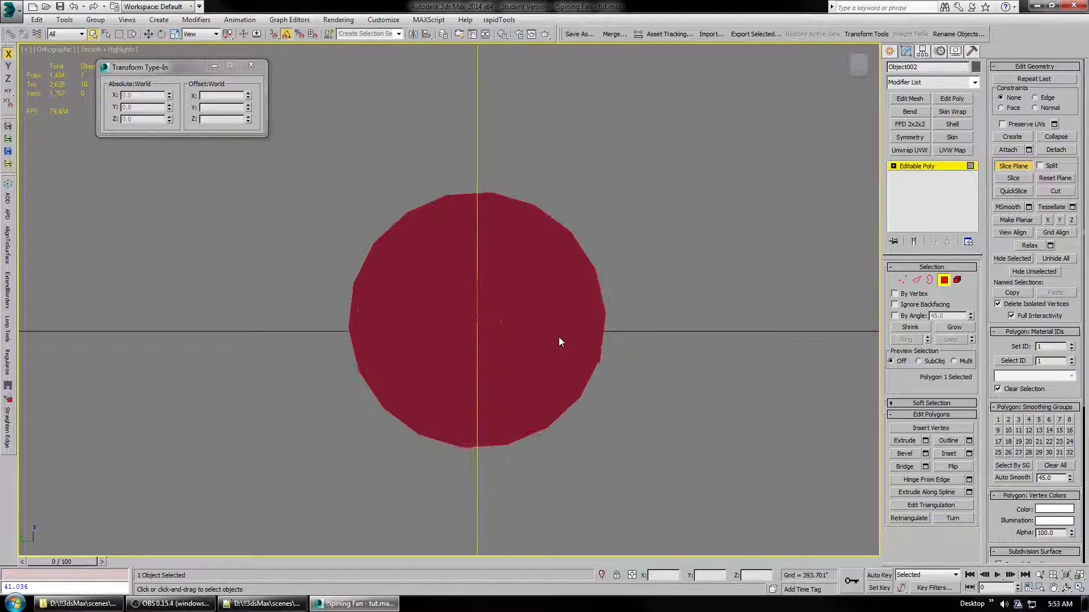
pyautogui.click(148, 33)
pyautogui.moveTo(491, 313); pyautogui.dragTo(529, 314)
pyautogui.scroll(-1, 598, 297)
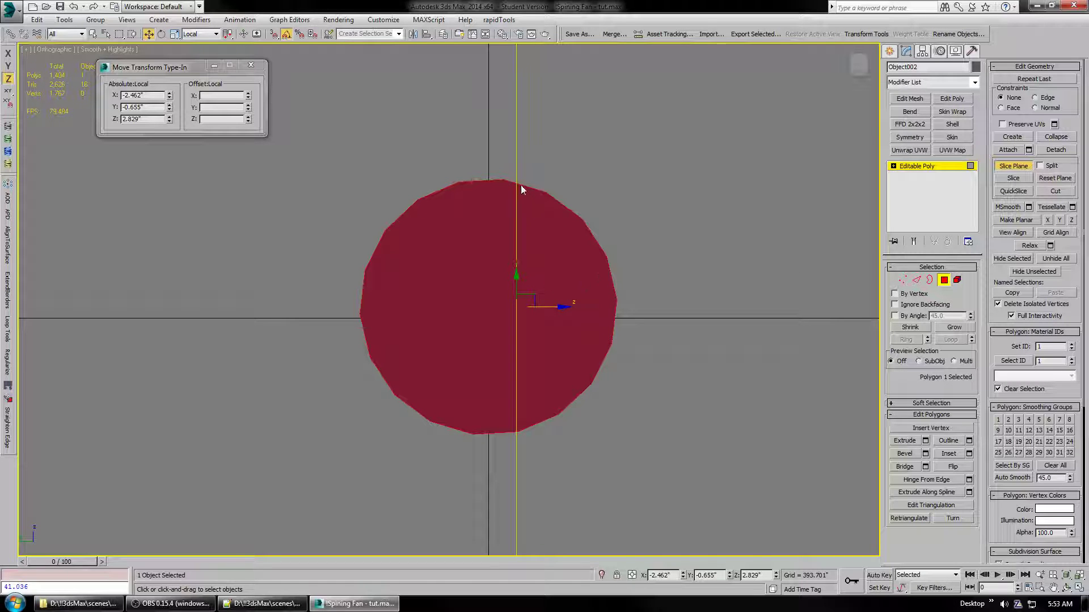
# Slice the disc, turn off the slice plane, and delete the left half polygon.
pyautogui.click(1013, 178)
pyautogui.click(1015, 167)
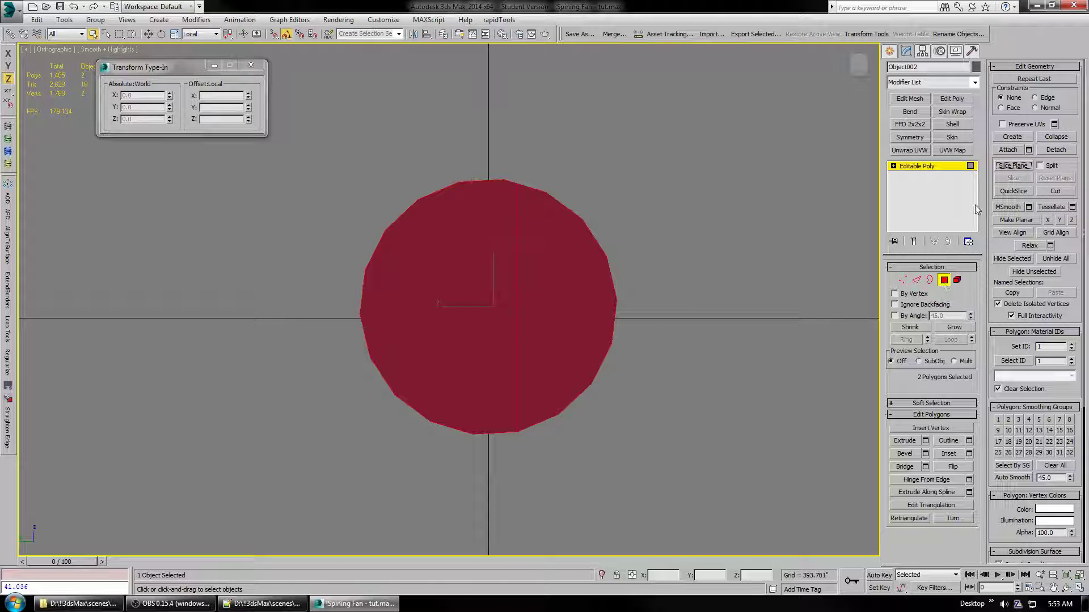
pyautogui.click(469, 302)
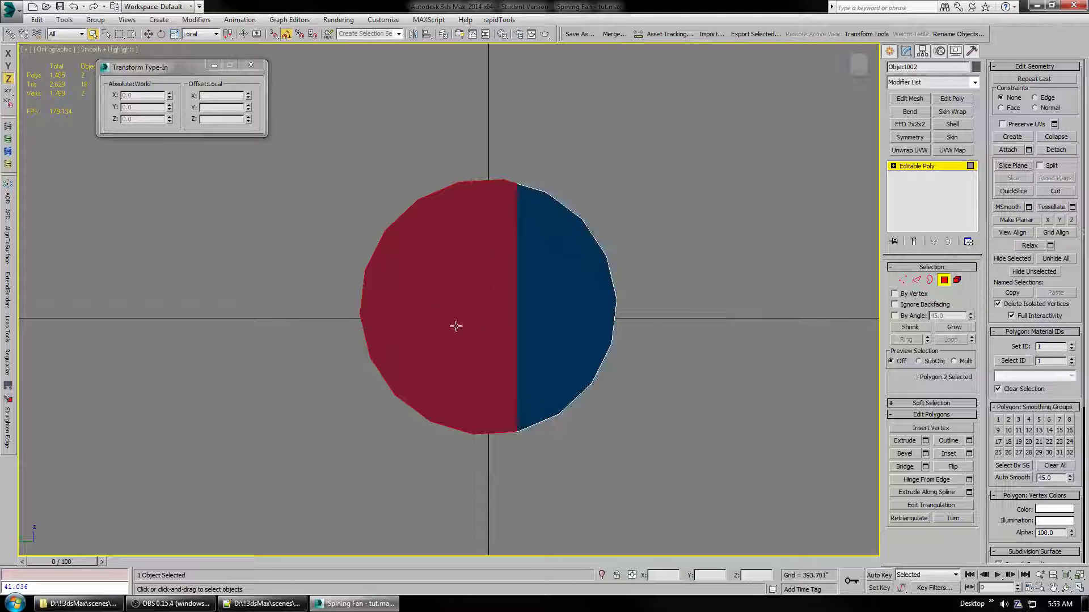
pyautogui.press('Delete')
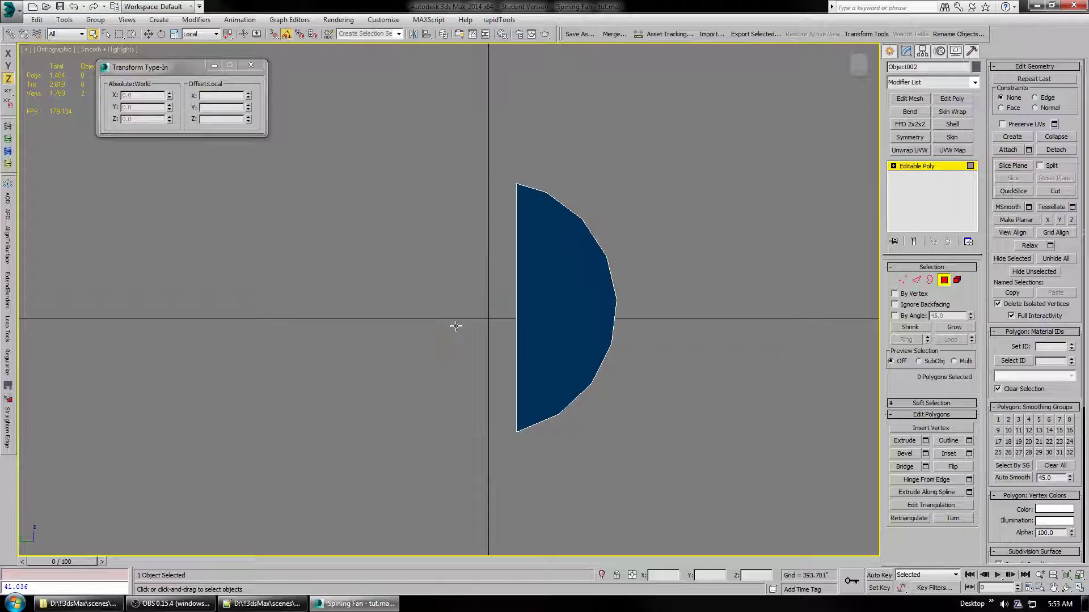
pyautogui.click(944, 282)
pyautogui.click(890, 51)
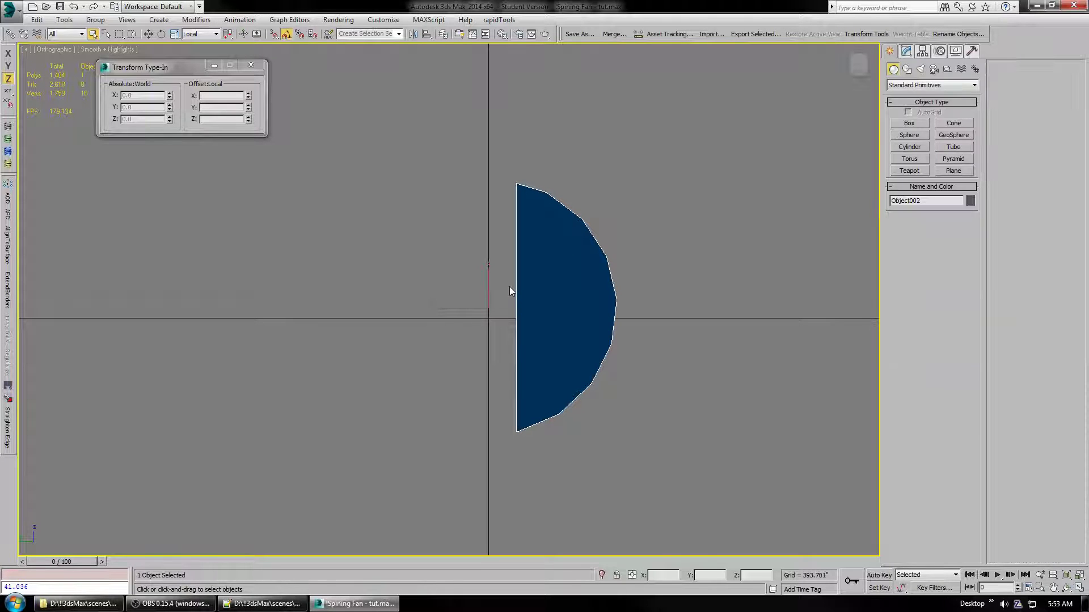
# Inspect the half-disc from the Left and Back views, then return to the Front view.
pyautogui.click(857, 72)
pyautogui.click(846, 66)
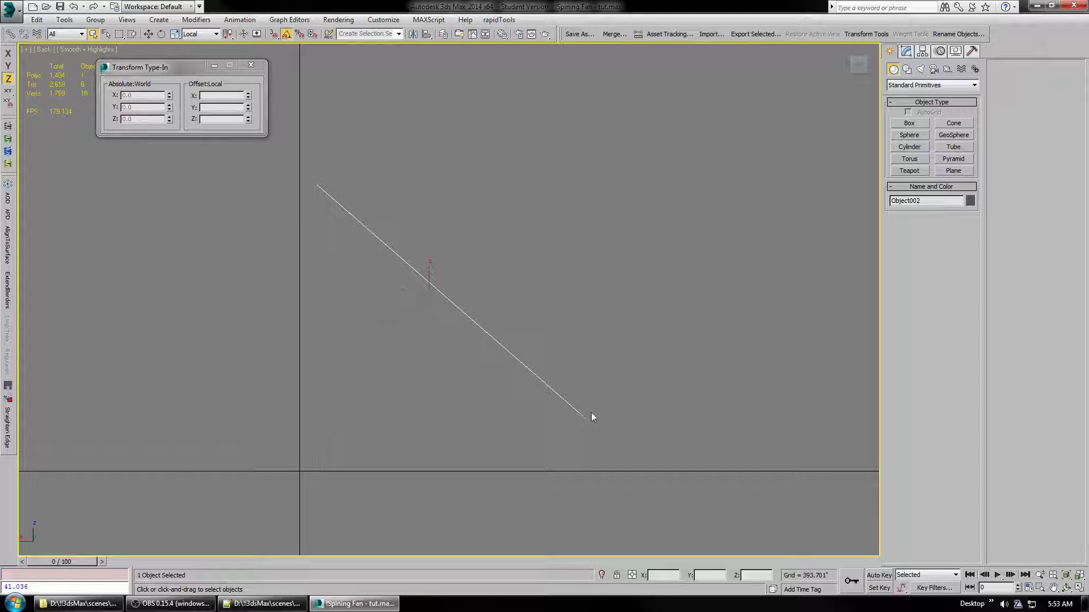
pyautogui.keyDown('alt'); pyautogui.moveTo(415, 278); pyautogui.dragTo(405, 300, button='middle'); pyautogui.keyUp('alt')
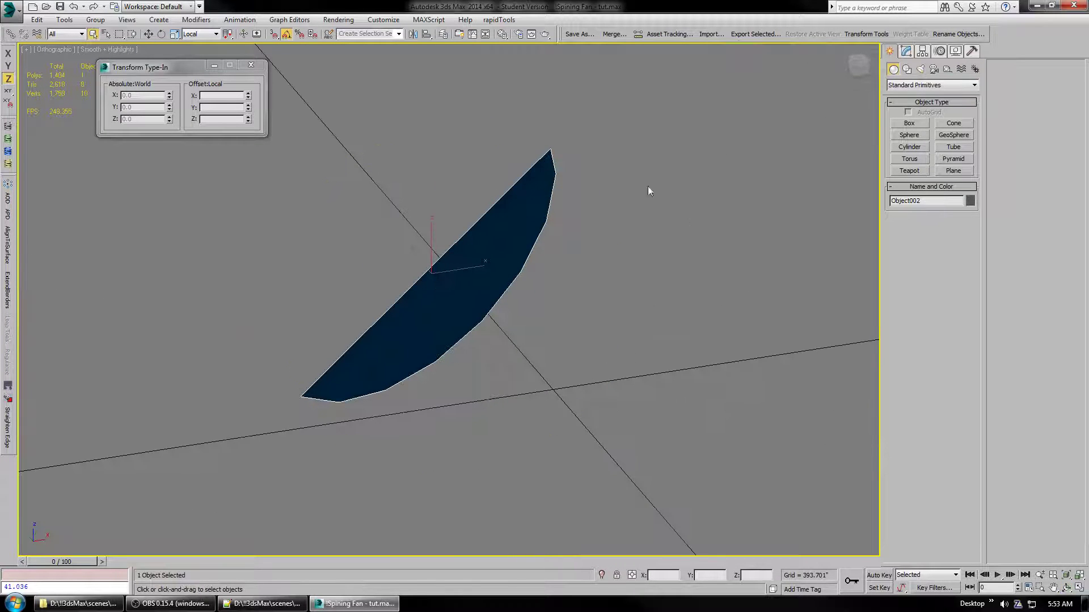
pyautogui.click(859, 68)
pyautogui.scroll(2, 546, 243)
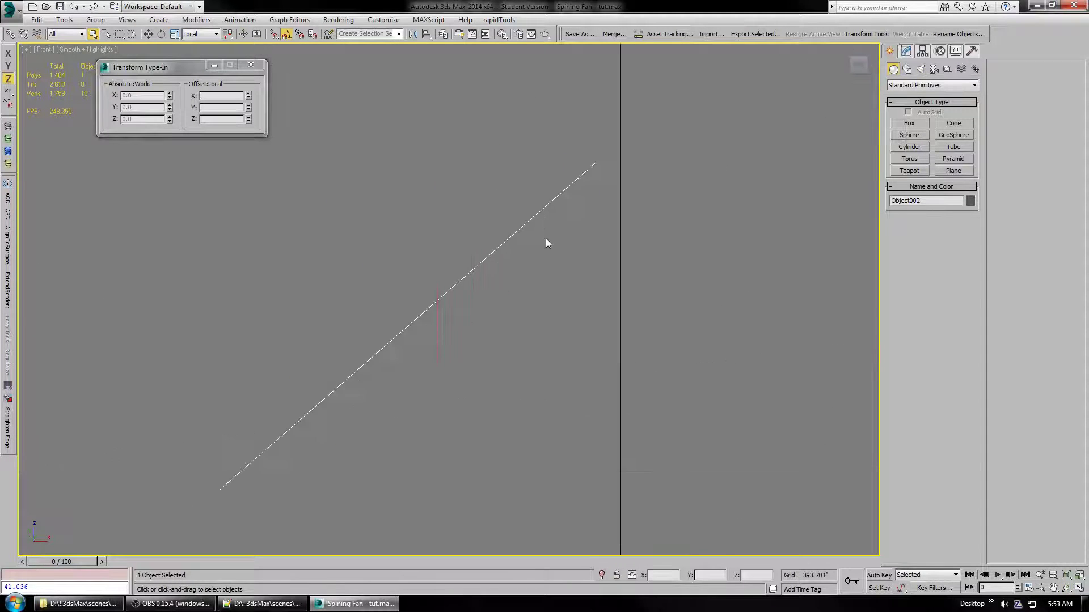
pyautogui.scroll(-2, 548, 242)
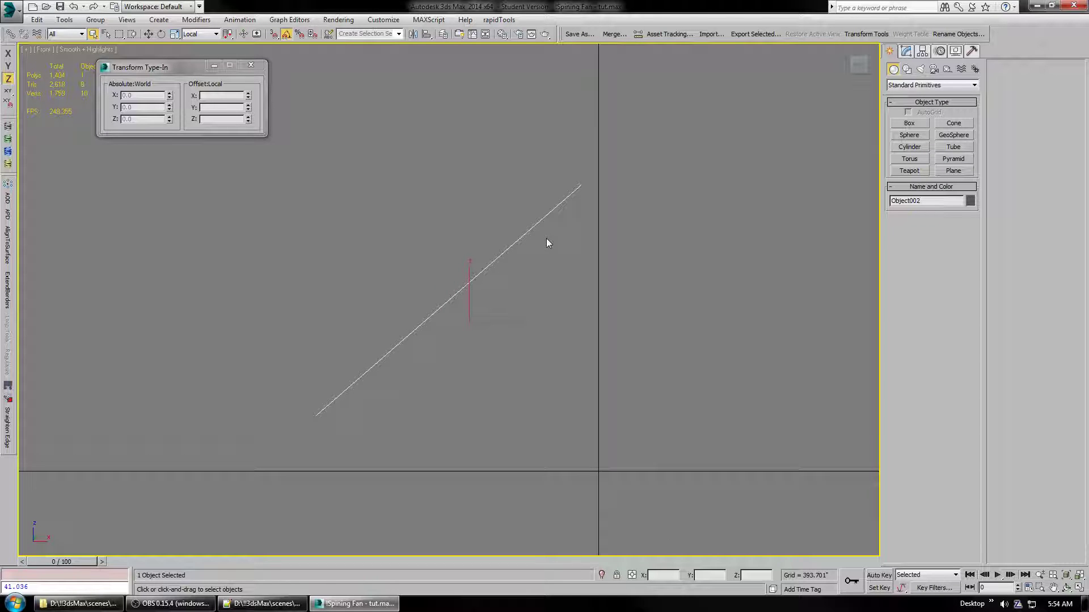
# Orbit with Arc Rotate to see the blade's face, then deselect it.
pyautogui.hotkey('ctrl', 'r')
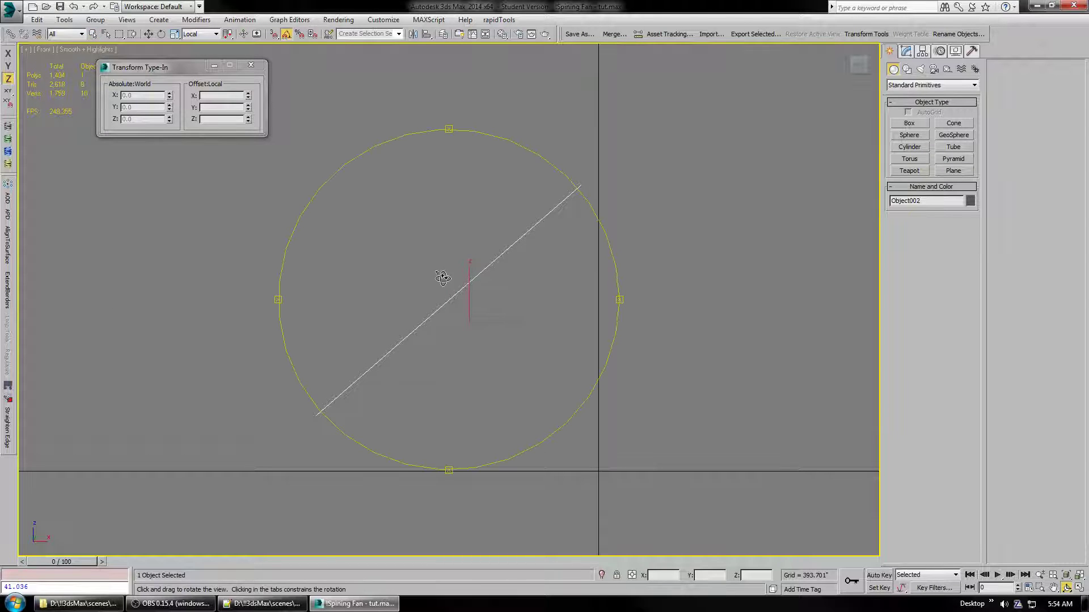
pyautogui.moveTo(444, 280); pyautogui.dragTo(593, 291)
pyautogui.rightClick(593, 290)
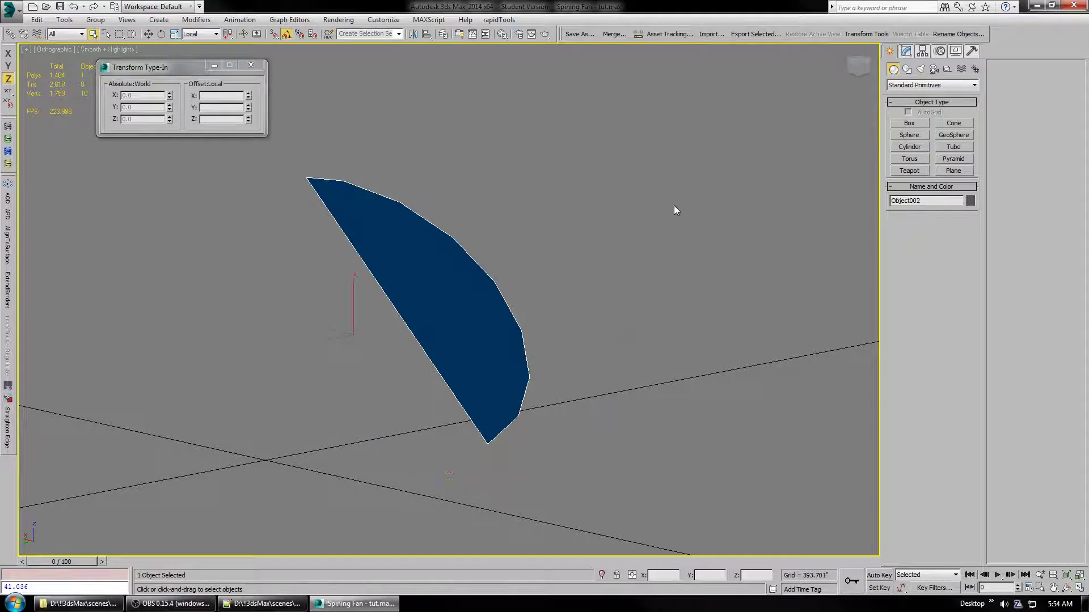
pyautogui.scroll(-3, 676, 206)
pyautogui.scroll(2, 612, 299)
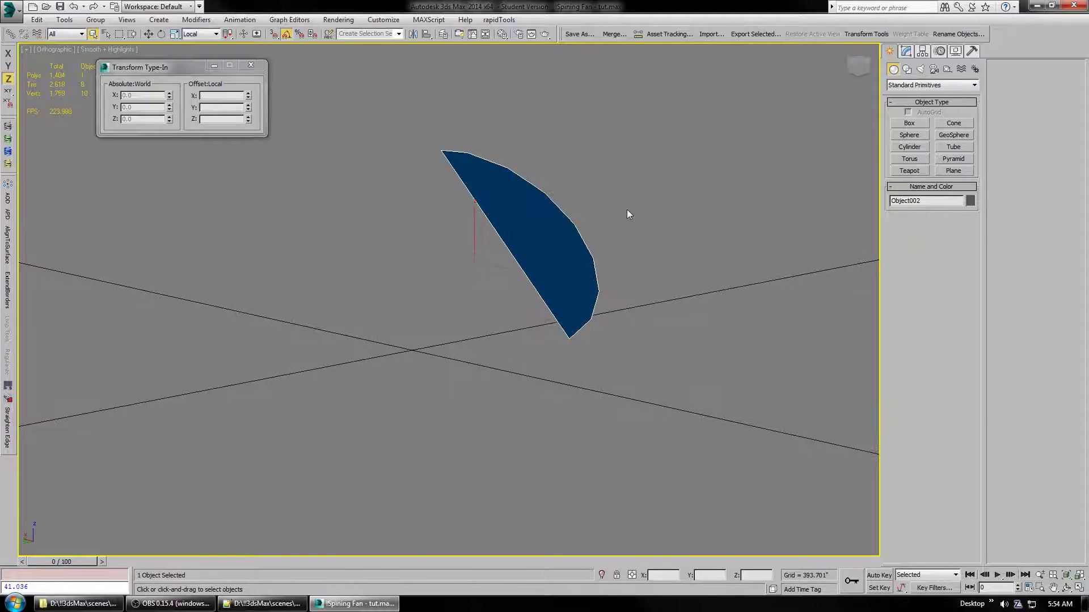
pyautogui.scroll(2, 530, 181)
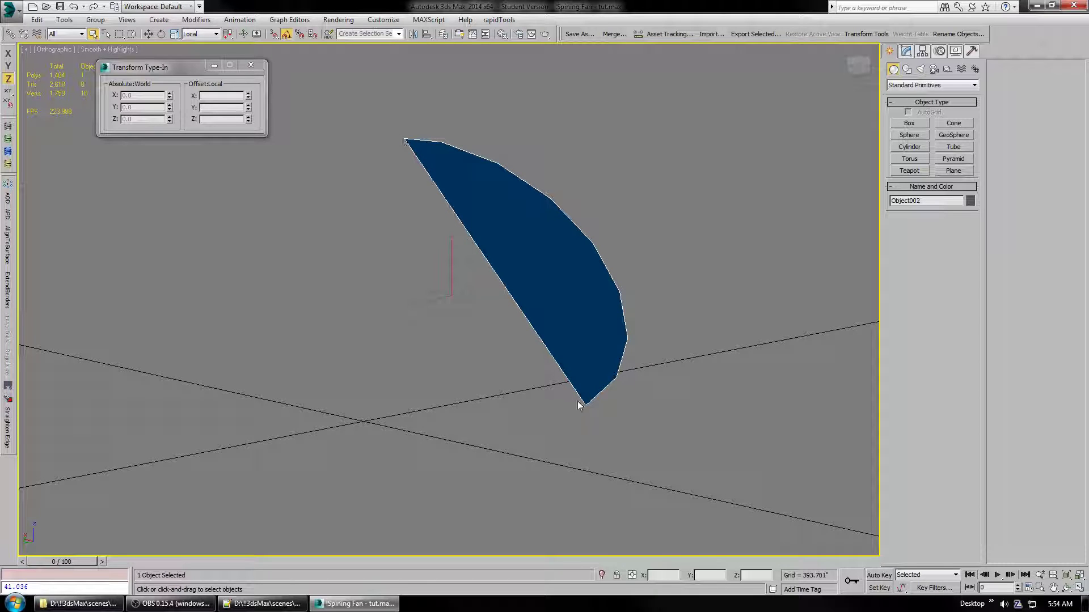
pyautogui.click(564, 425)
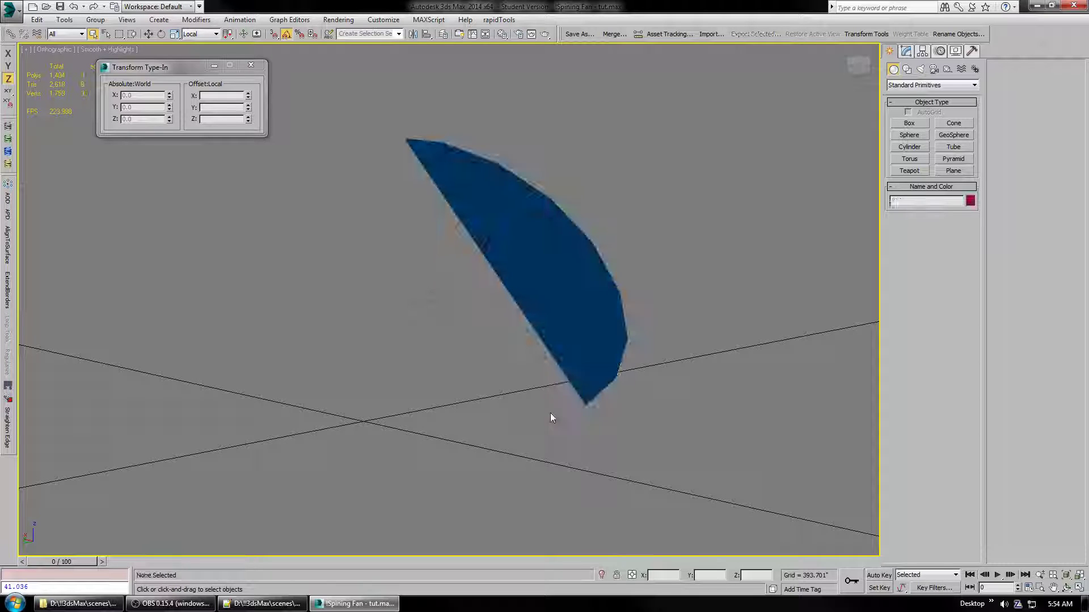
pyautogui.scroll(-1, 546, 275)
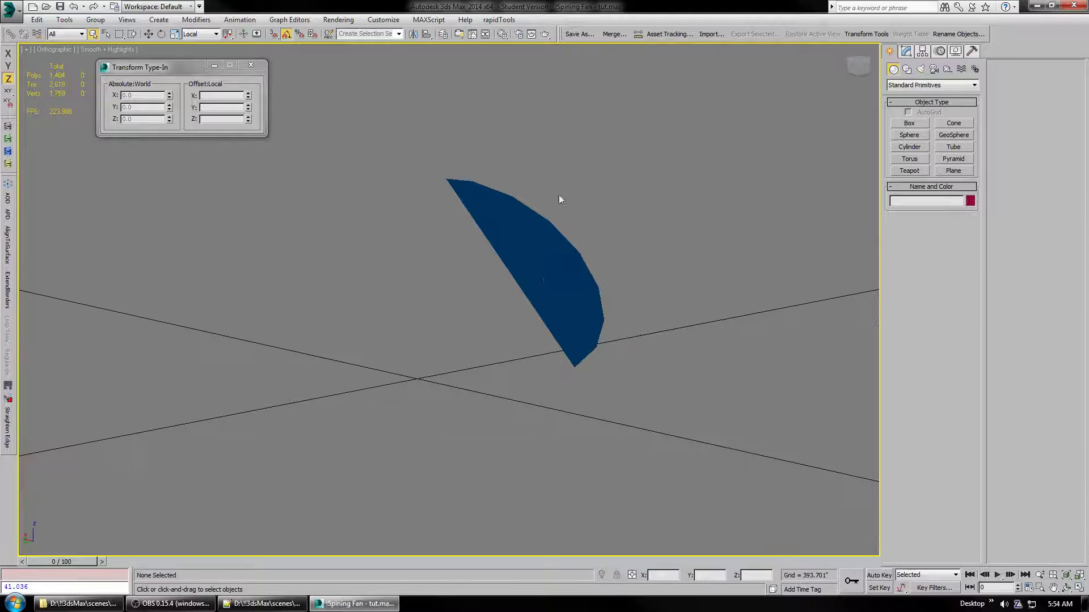
# Set snaps to Vertex only, with Grid Points off, in Grid and Snap Settings.
pyautogui.rightClick(274, 35)
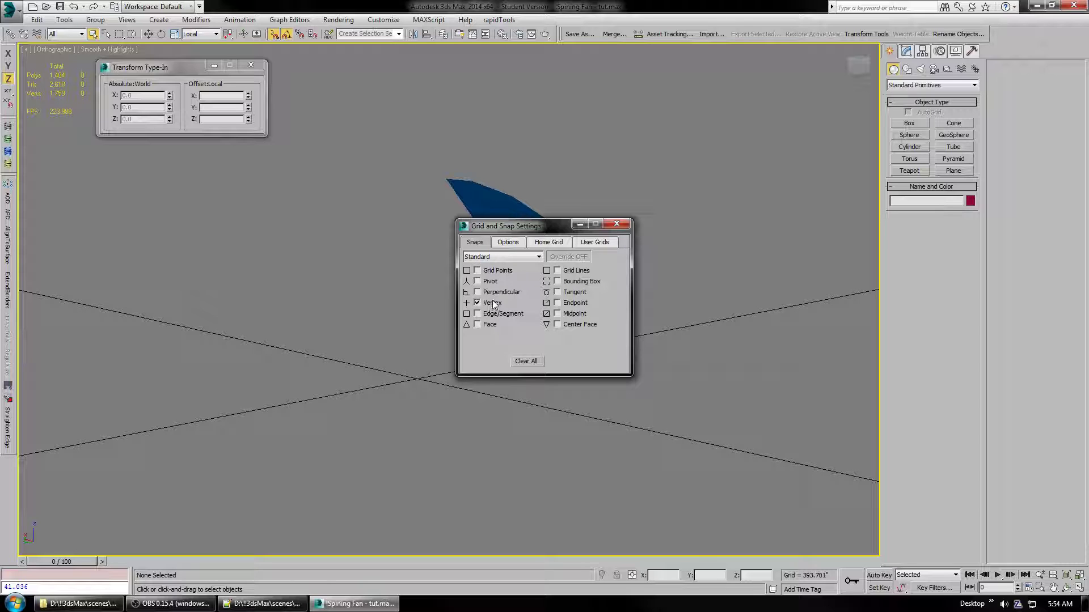
pyautogui.click(616, 223)
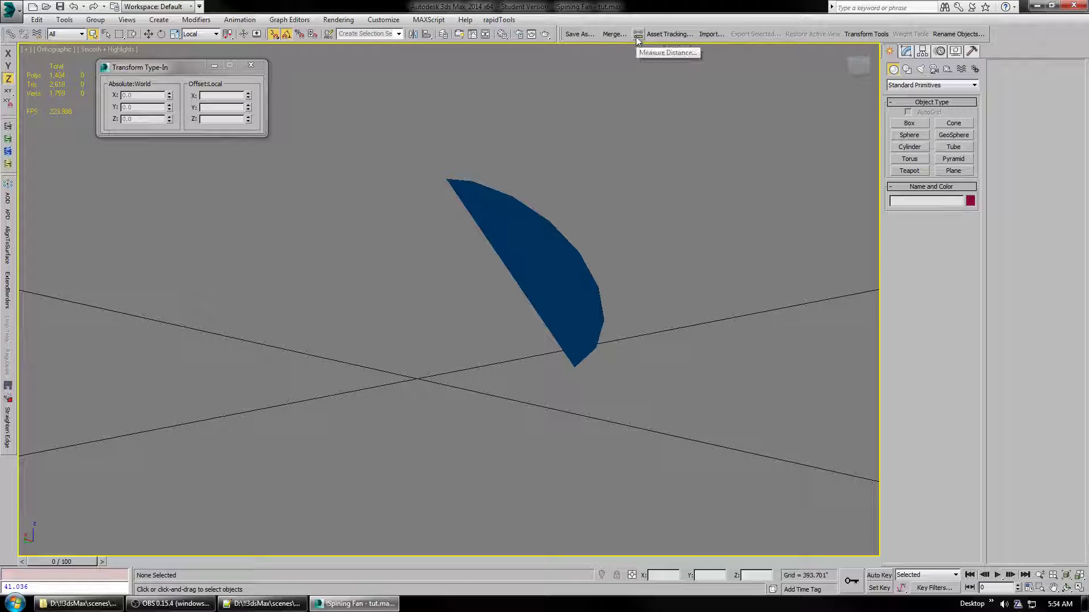
# Measure the distance from the blade's top vertex to its bottom vertex: 5.81 units.
pyautogui.click(68, 21)
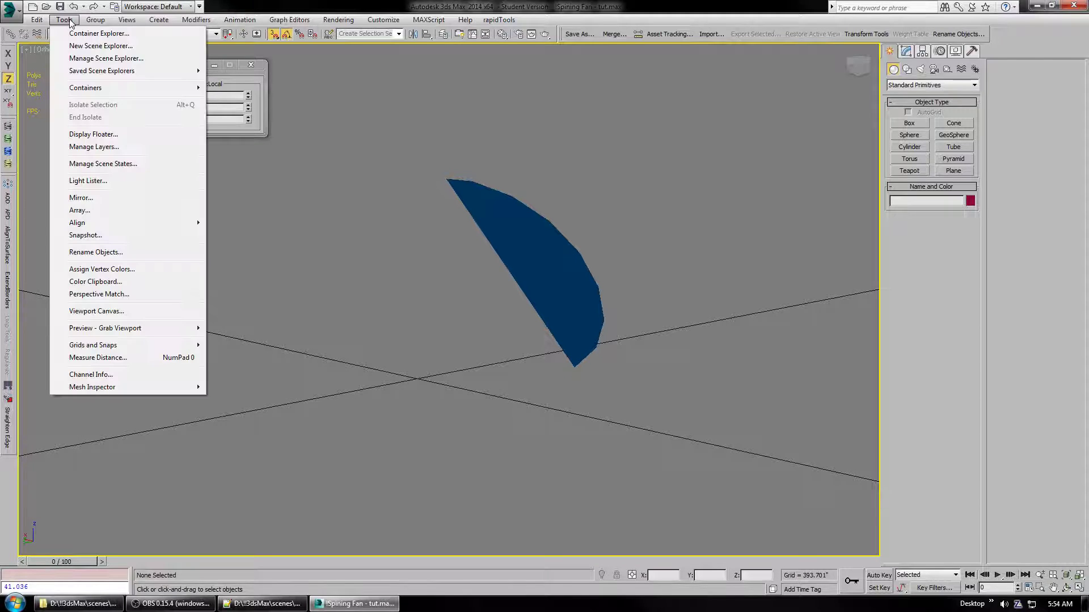
pyautogui.click(91, 359)
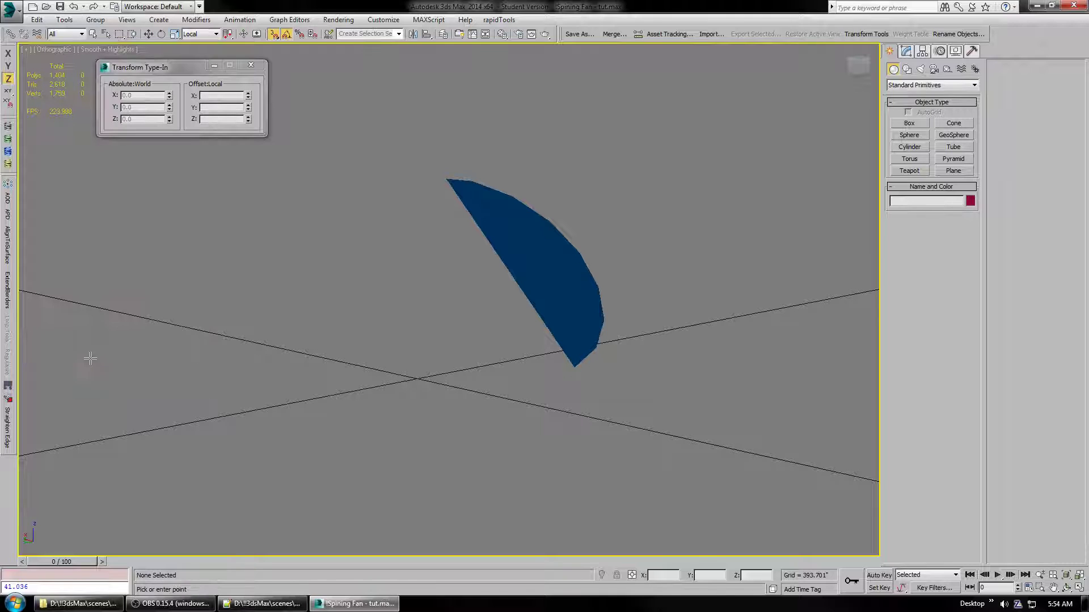
pyautogui.click(445, 179)
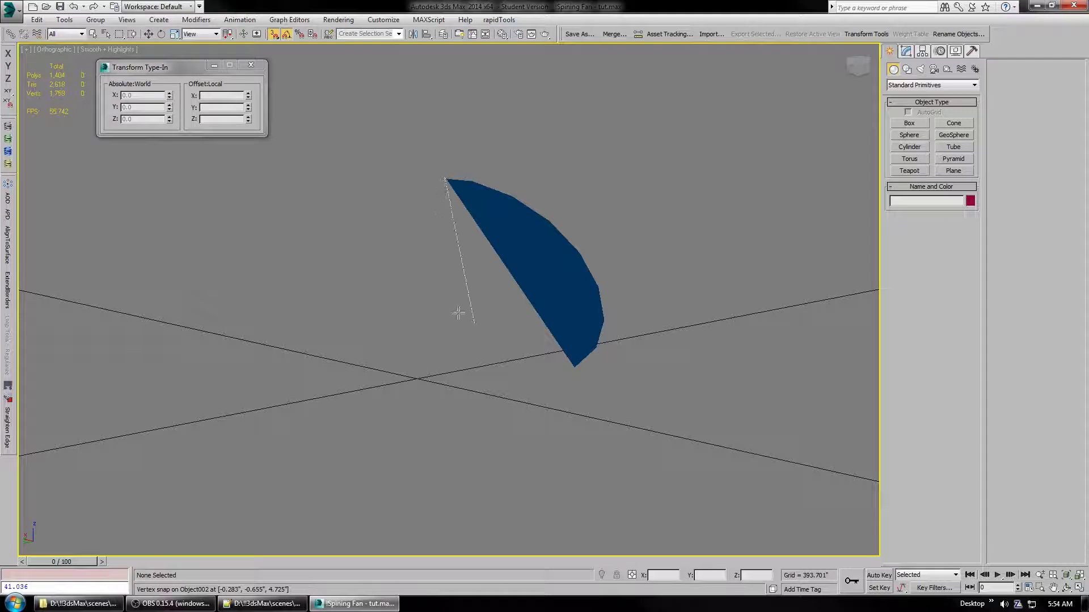
pyautogui.click(573, 367)
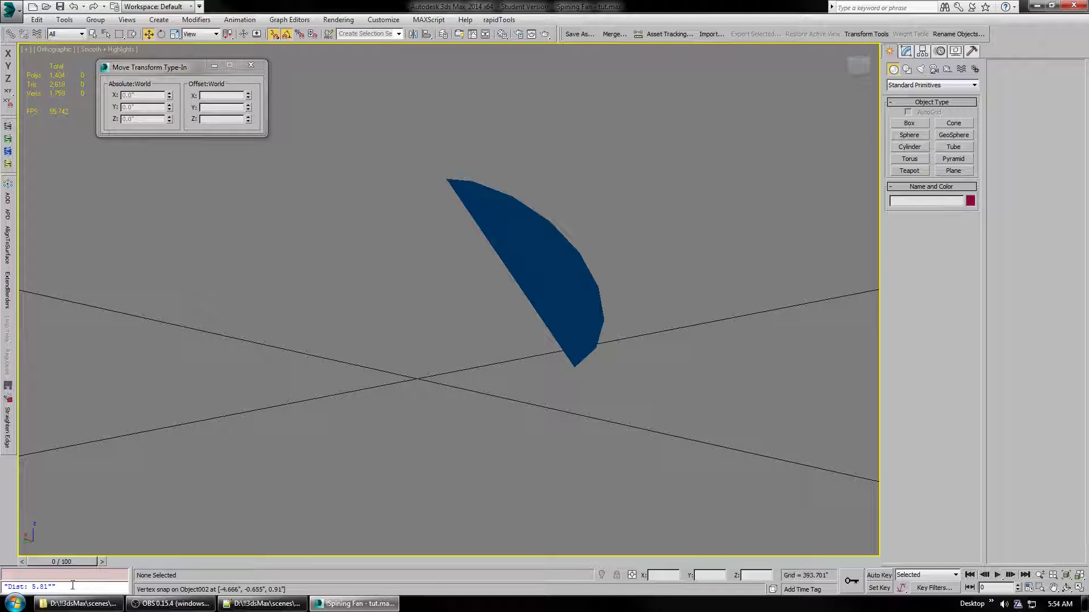
# Reselect the blade, orbit around it, and return to Select Object.
pyautogui.click(542, 275)
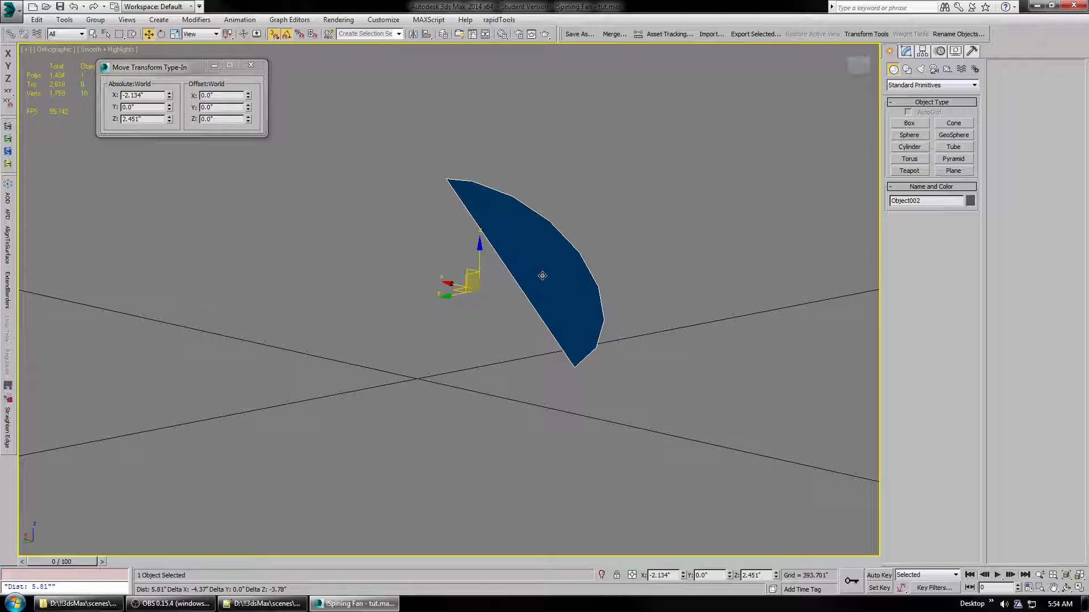
pyautogui.keyDown('alt'); pyautogui.moveTo(542, 275); pyautogui.dragTo(505, 249, button='middle'); pyautogui.keyUp('alt')
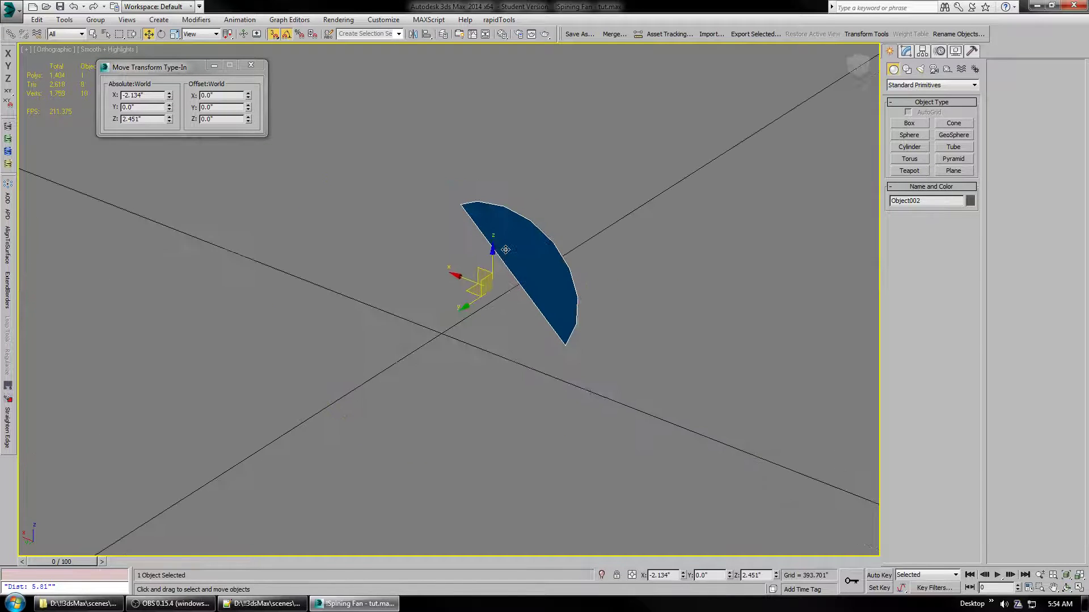
pyautogui.press('q')
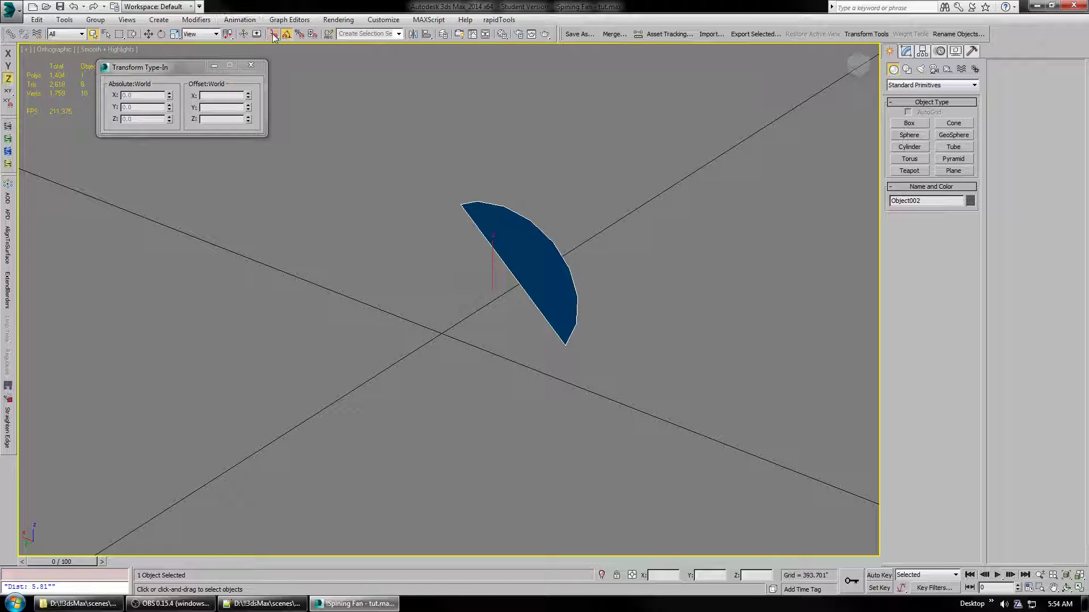